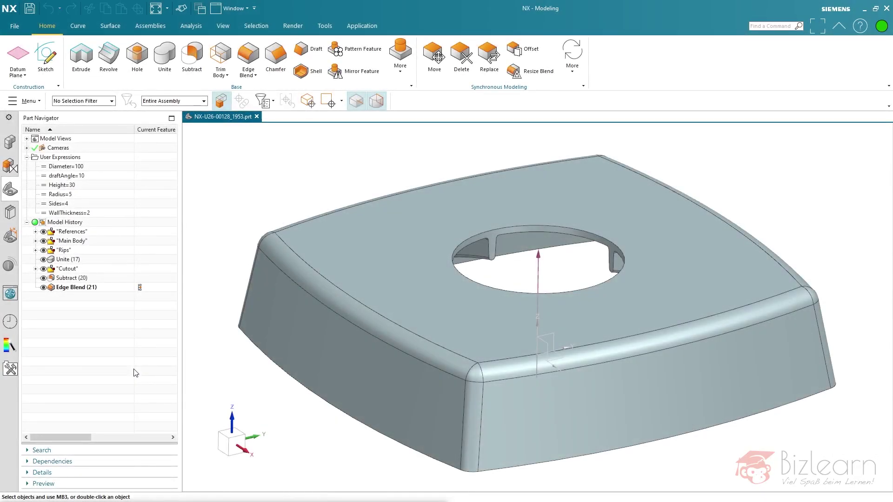
- Open Edge Blend (21) for editing to review its 44 edges and 1 mm radius, showing the edge selection rules
double_click(74, 288)
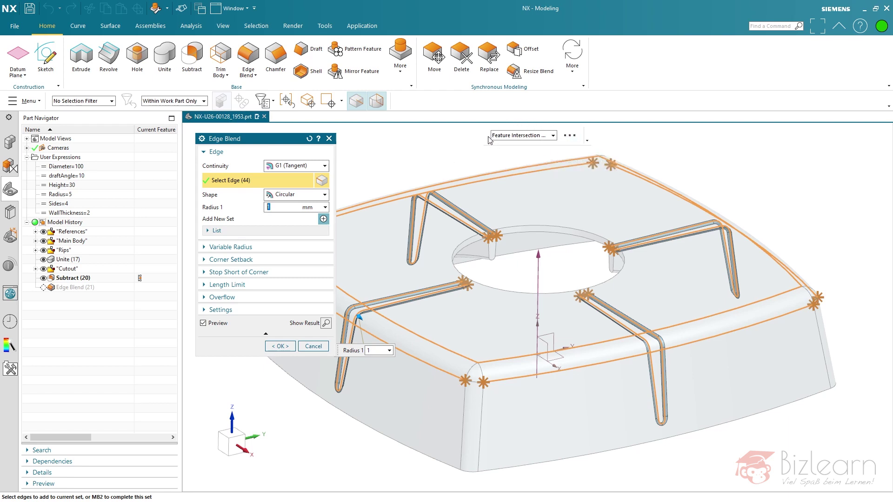
click(522, 136)
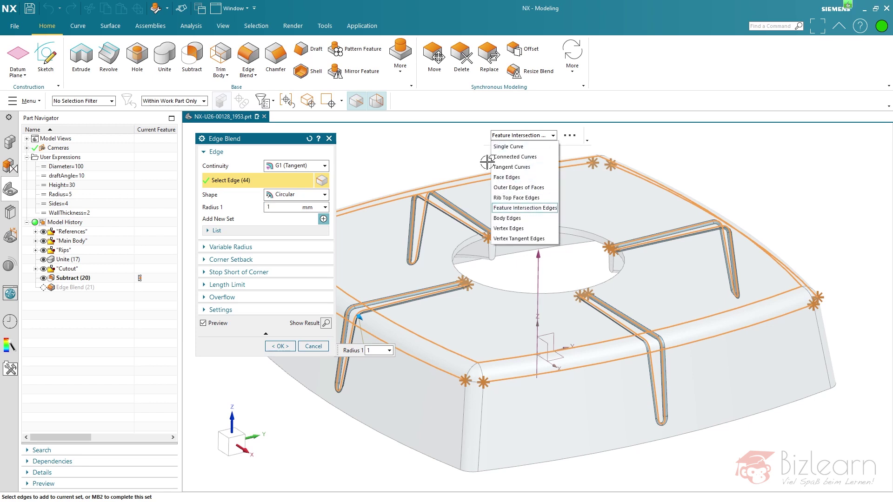
click(488, 145)
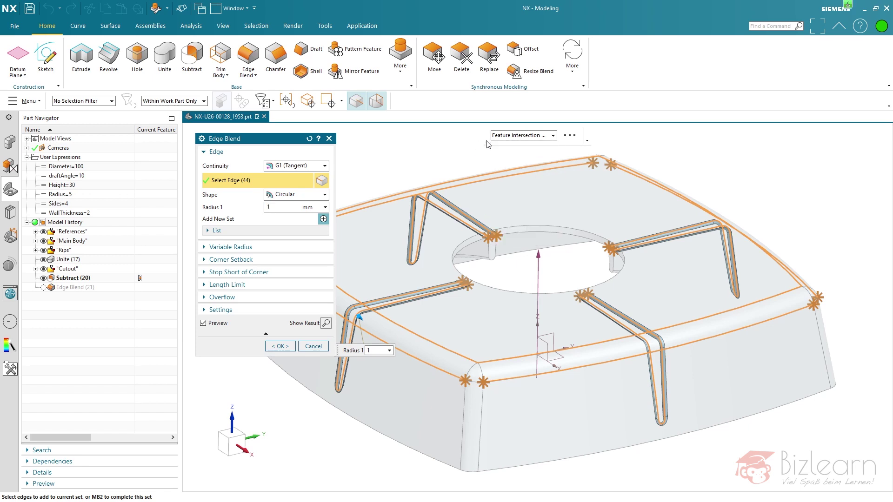
click(514, 135)
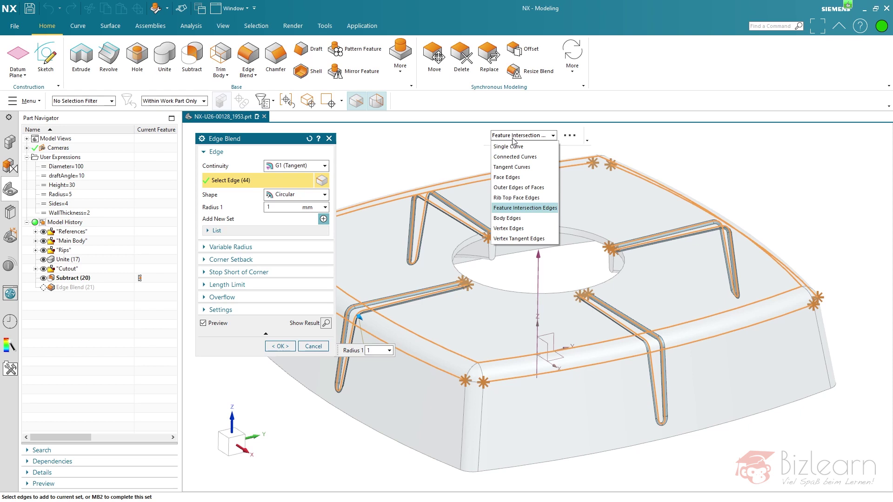
click(513, 141)
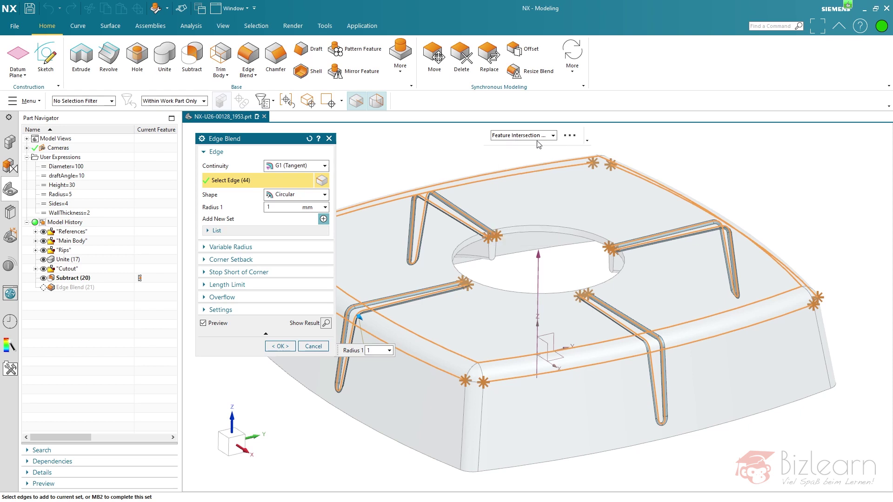
- Check the 0.5 degree tangent angle in the chaining options and review the edge selection rules
click(576, 137)
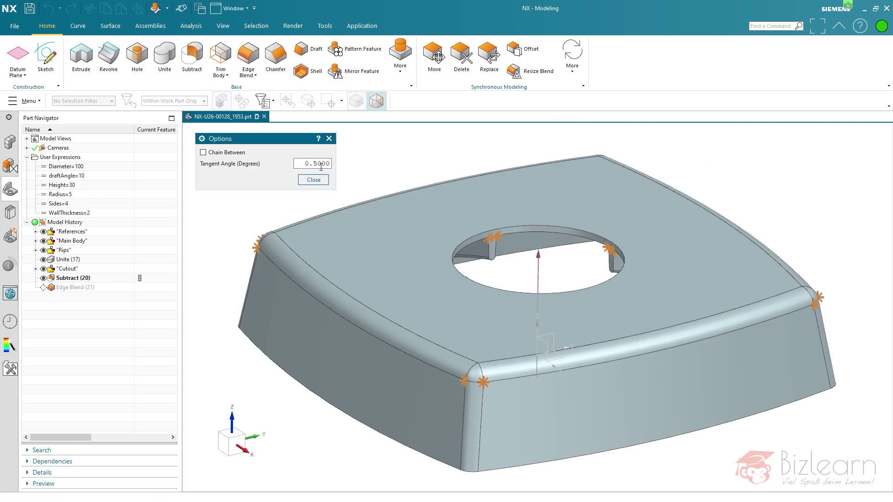
click(313, 180)
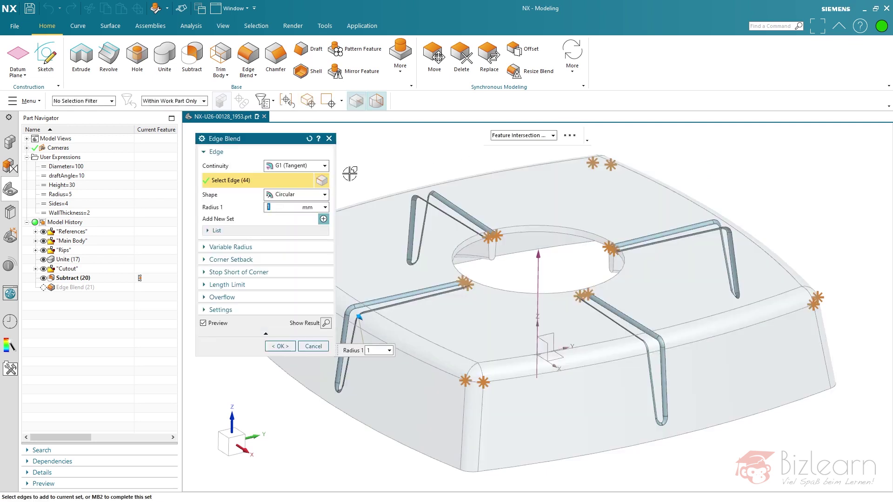
click(514, 136)
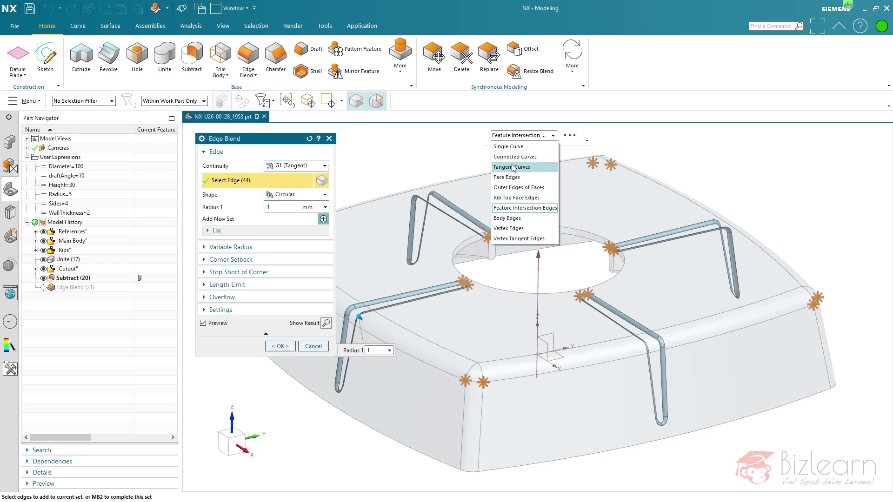
click(486, 148)
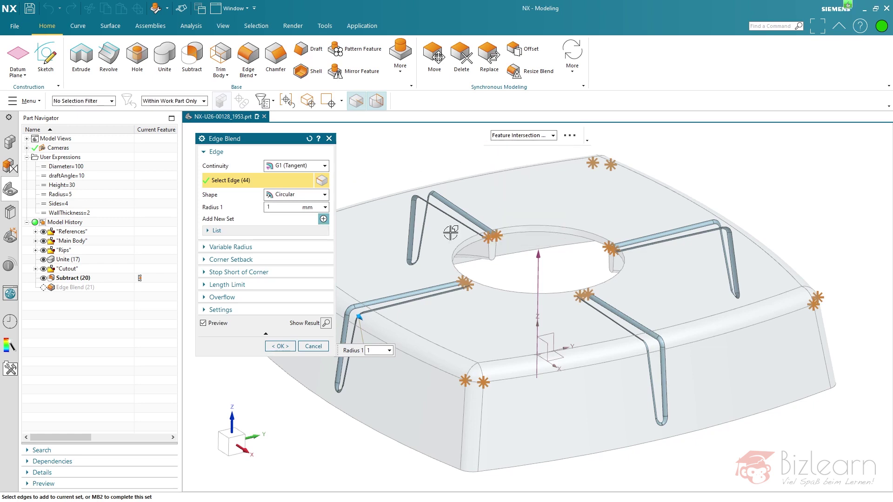
scroll(406, 253, up, 5)
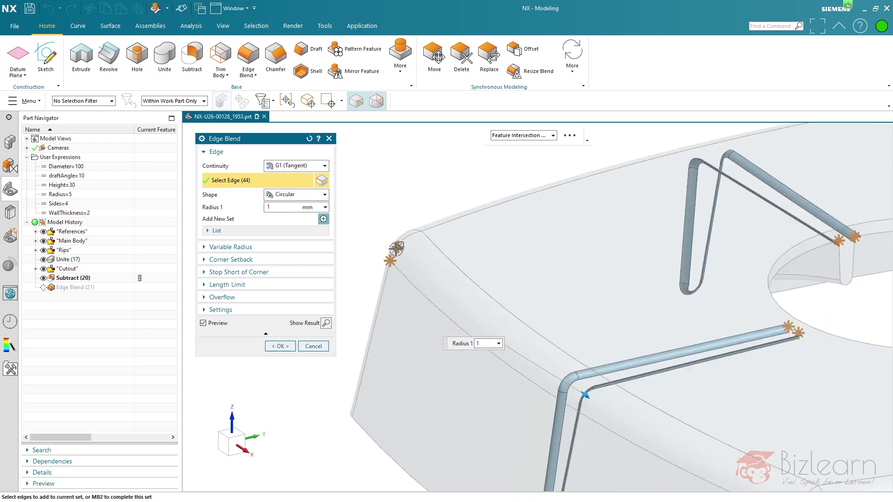
scroll(415, 229, up, 4)
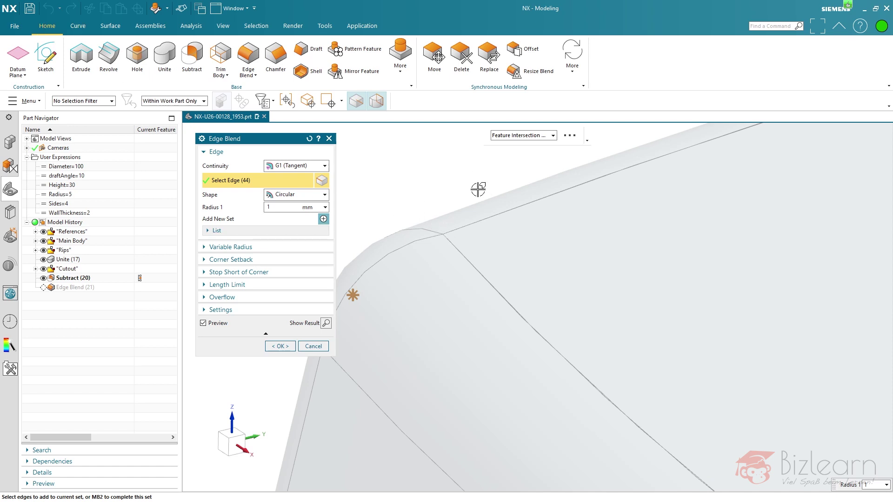
- Expand the blend's additional settings, recheck the chaining options, then cancel the Edge Blend edit
click(282, 310)
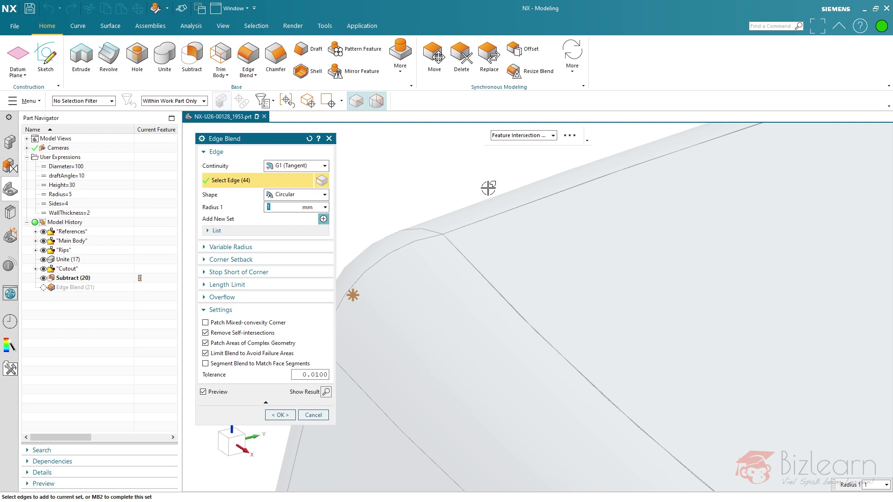
click(570, 135)
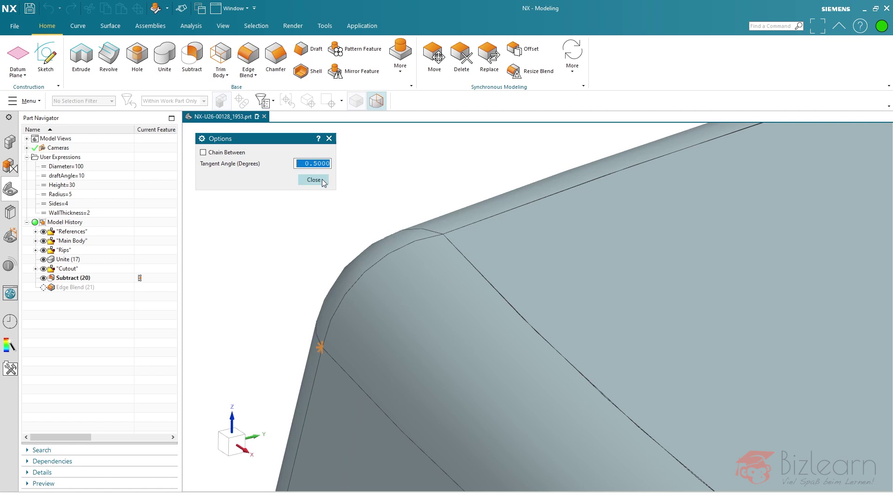
click(314, 180)
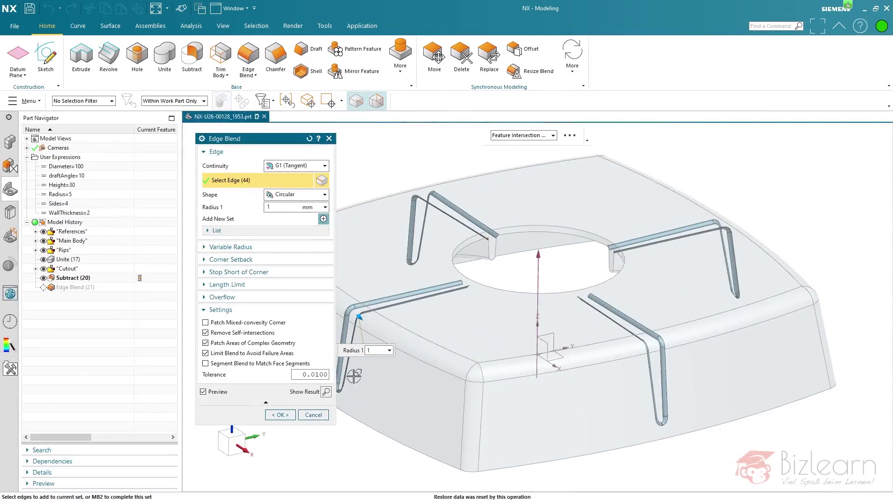
click(323, 416)
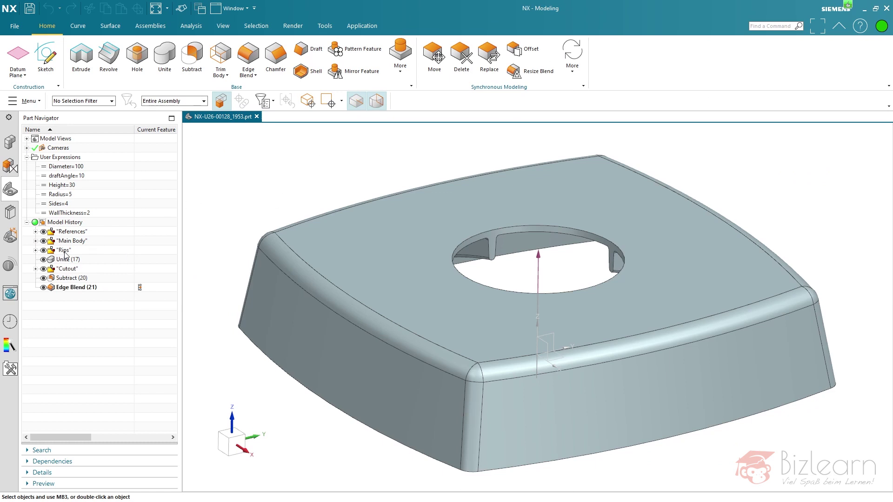
- Expand the Main Body, Cutout, Rips and References groups, highlighting Main Body and Extrude (18)
click(36, 241)
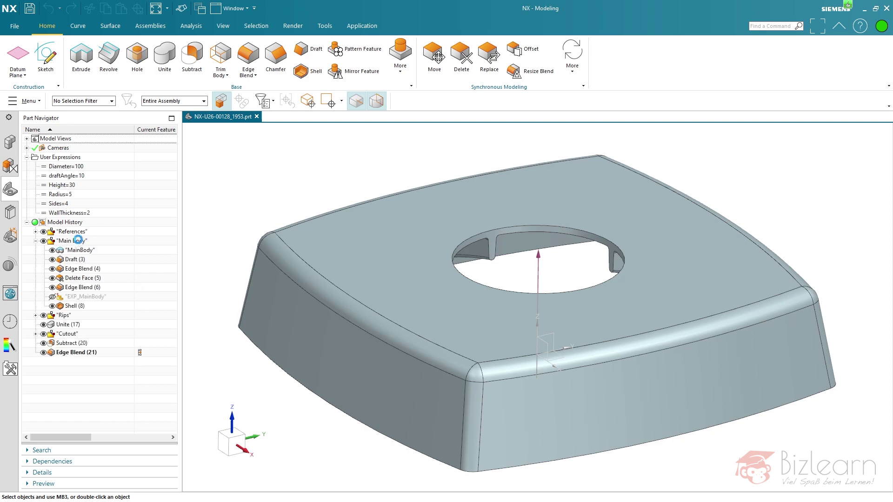
click(80, 241)
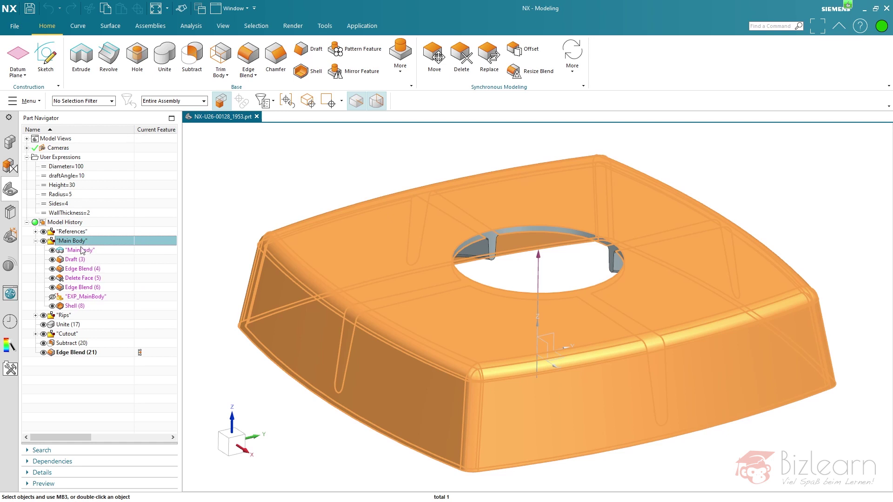
click(35, 334)
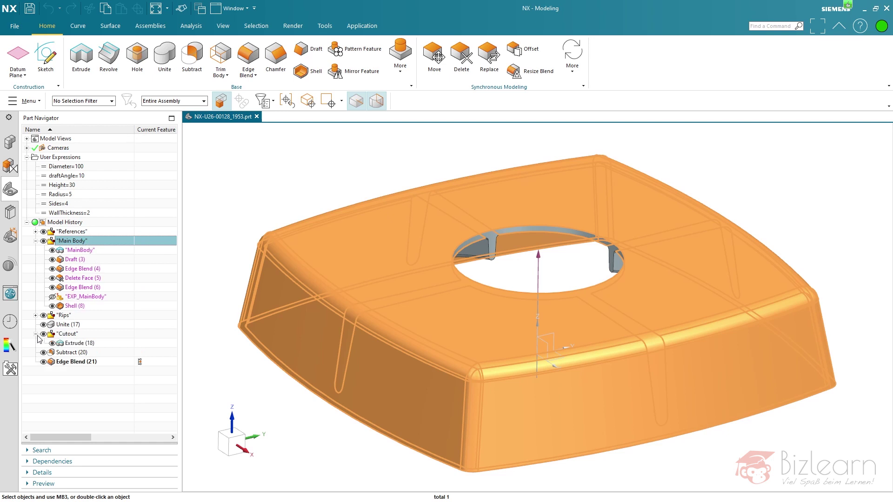
click(73, 344)
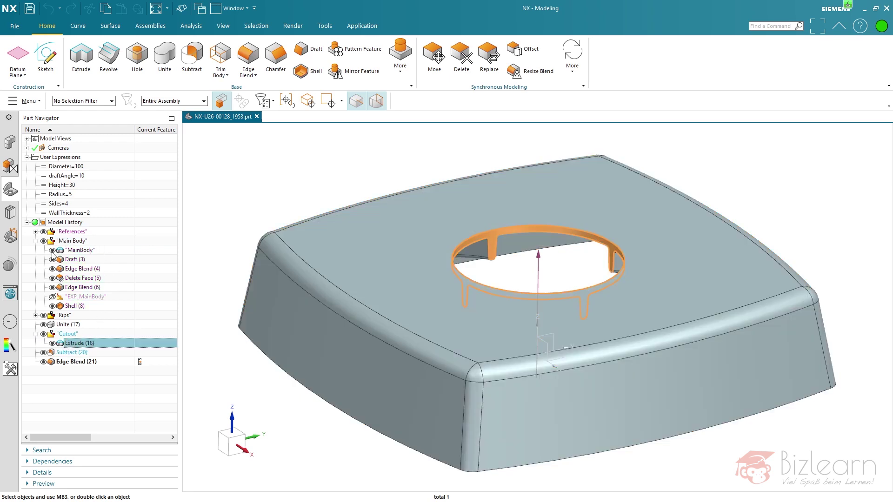
click(36, 315)
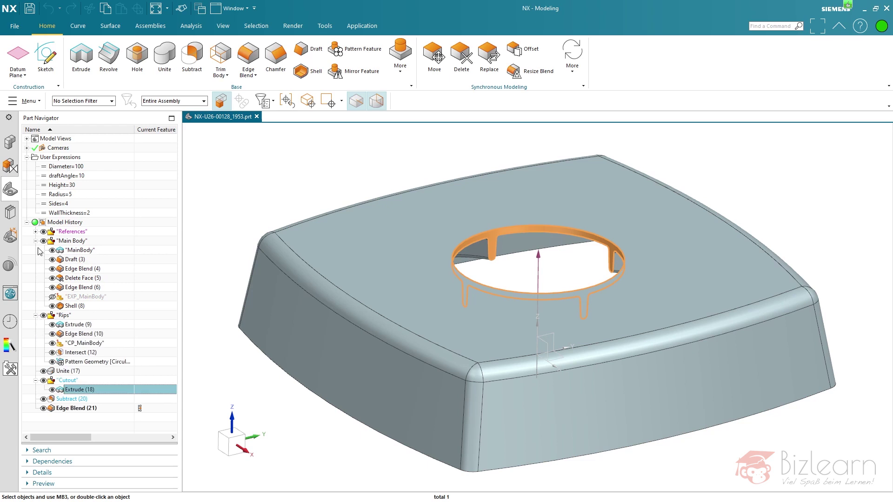
click(35, 231)
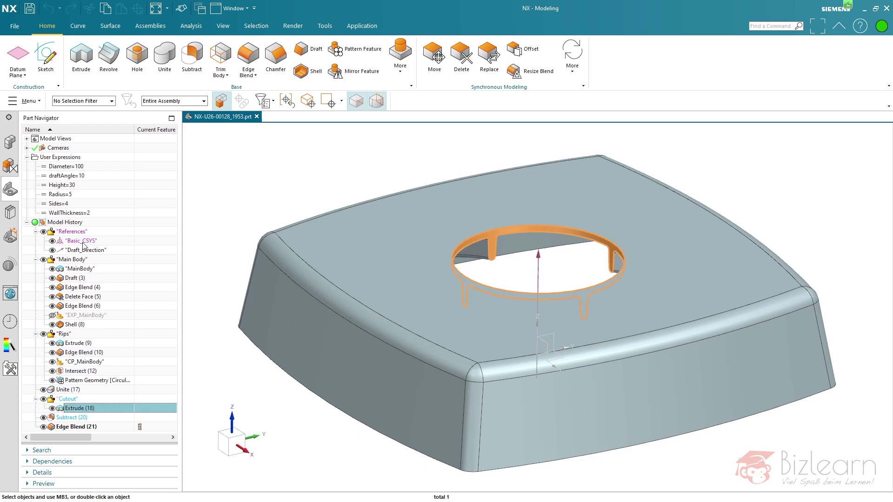
- Highlight Extrude (9), Edge Blend (10), CP_MainBody and Pattern Geometry, then select the Rips group for copying
click(78, 344)
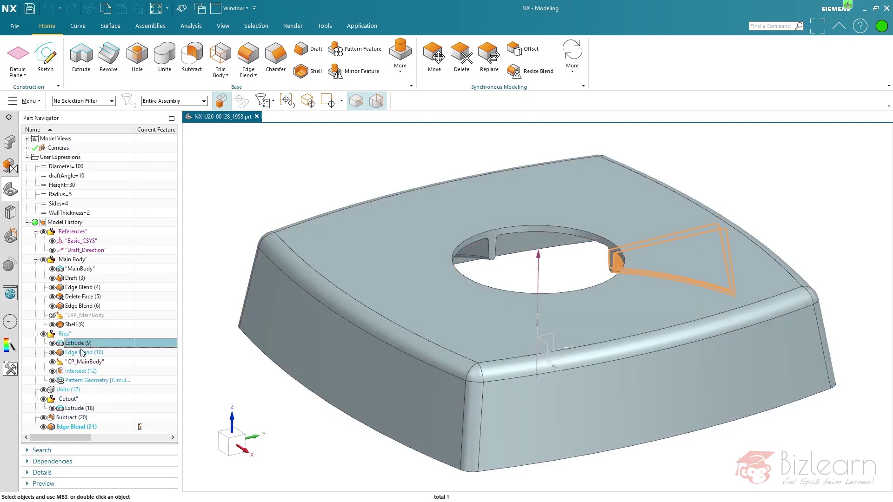
click(83, 352)
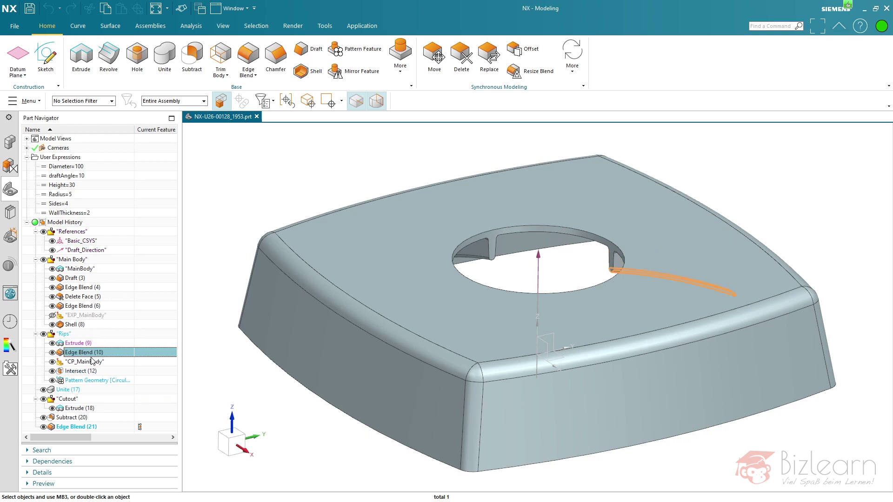
click(90, 362)
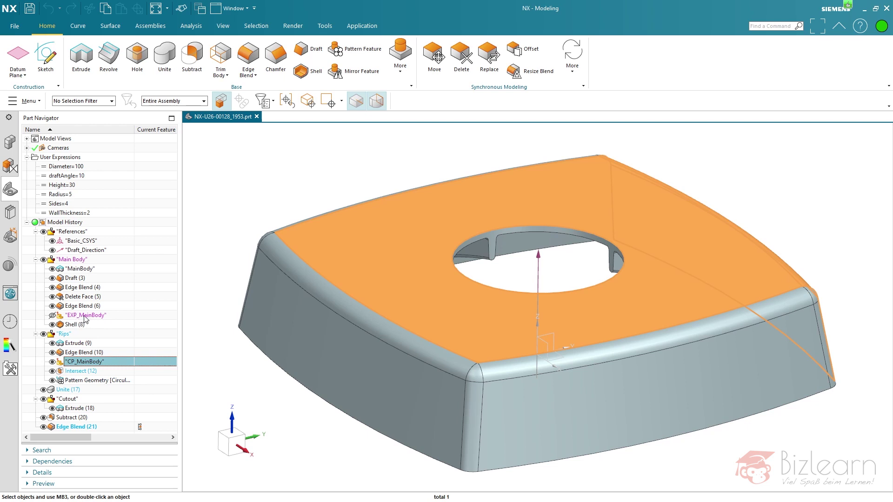
click(88, 381)
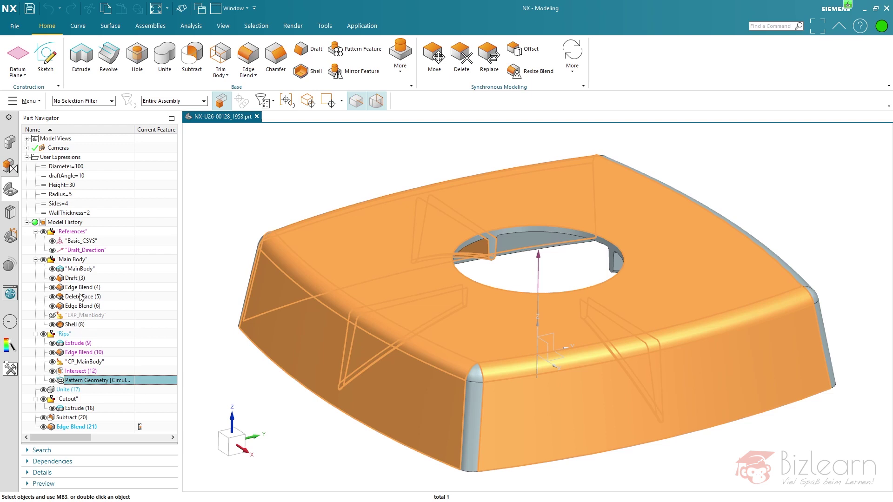
click(70, 334)
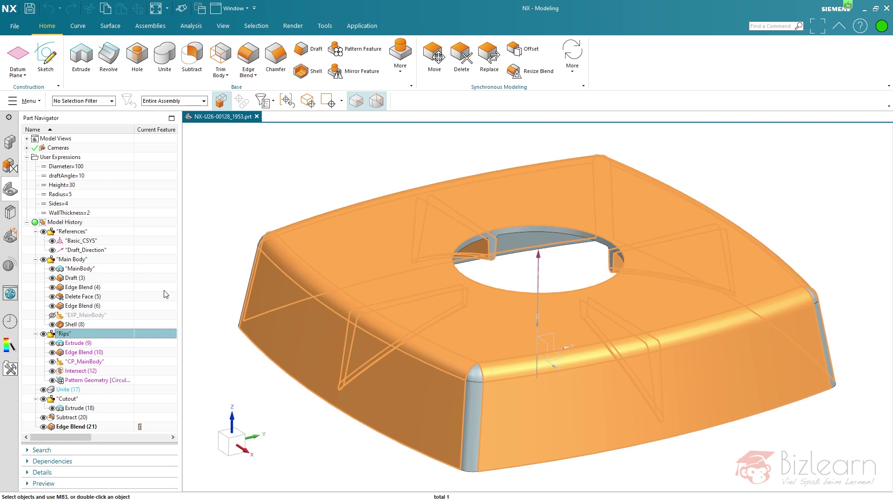
click(216, 229)
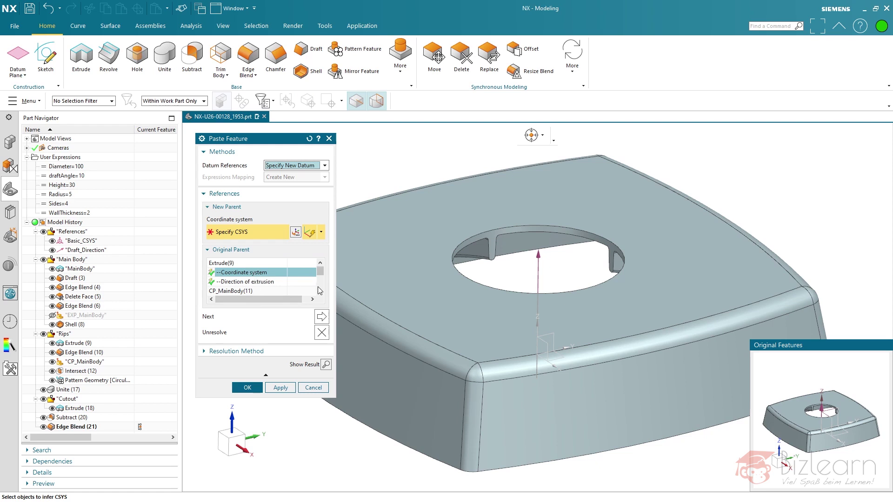
- Inspect the Body reference in Paste Feature, cancel without pasting, and highlight the Rips features
drag(323, 274, 323, 279)
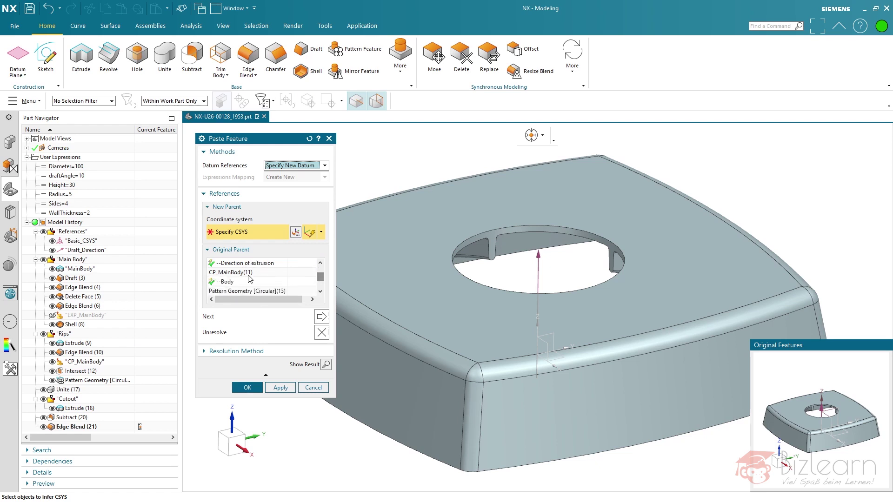
click(226, 283)
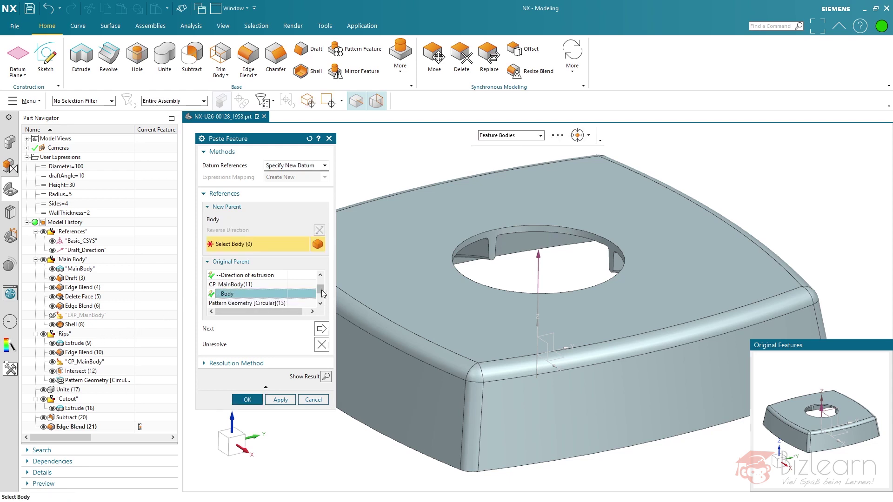
drag(320, 289, 322, 297)
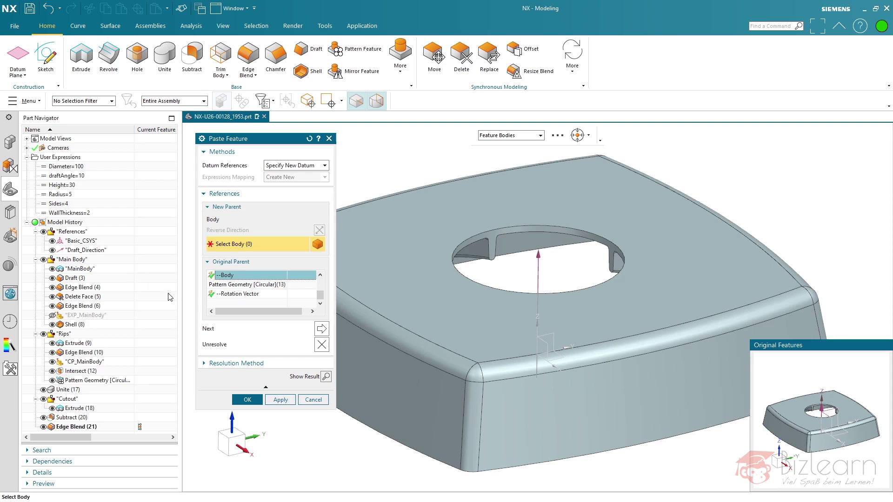
click(312, 399)
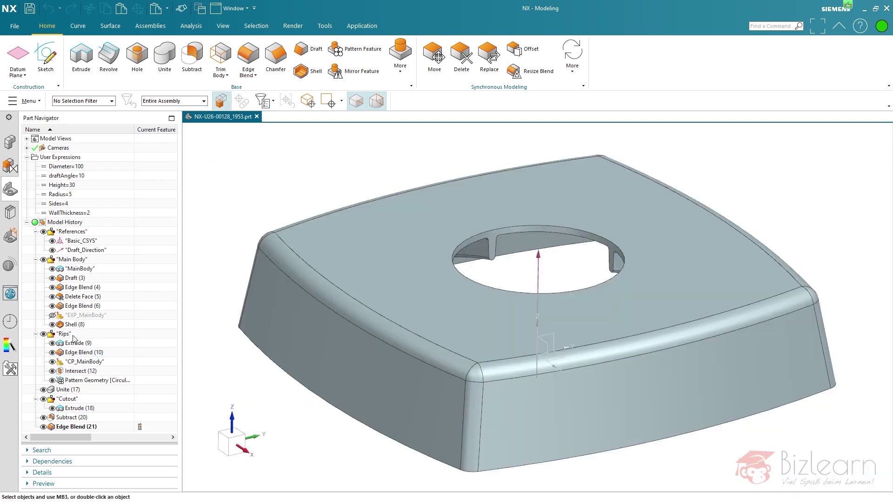
click(65, 334)
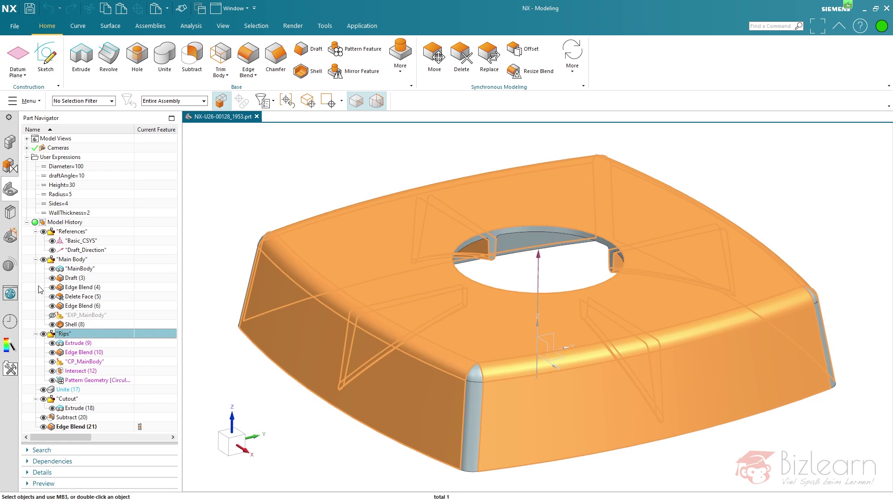
click(78, 287)
click(70, 260)
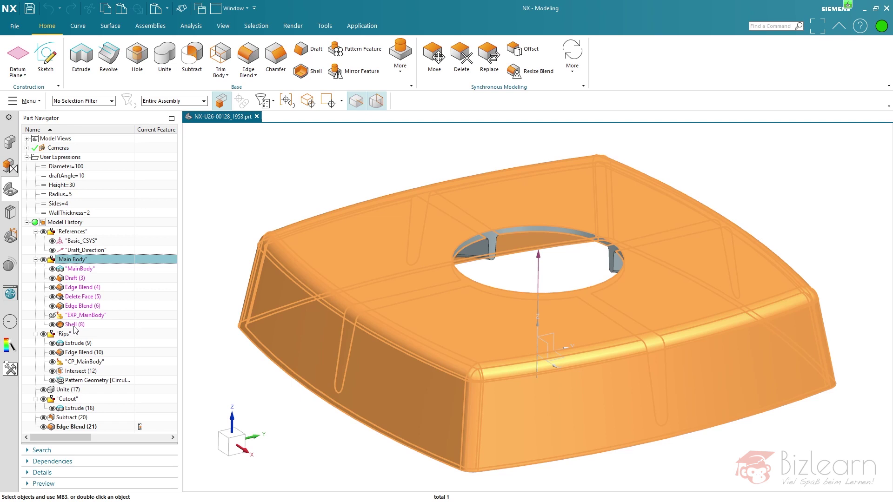
click(91, 288)
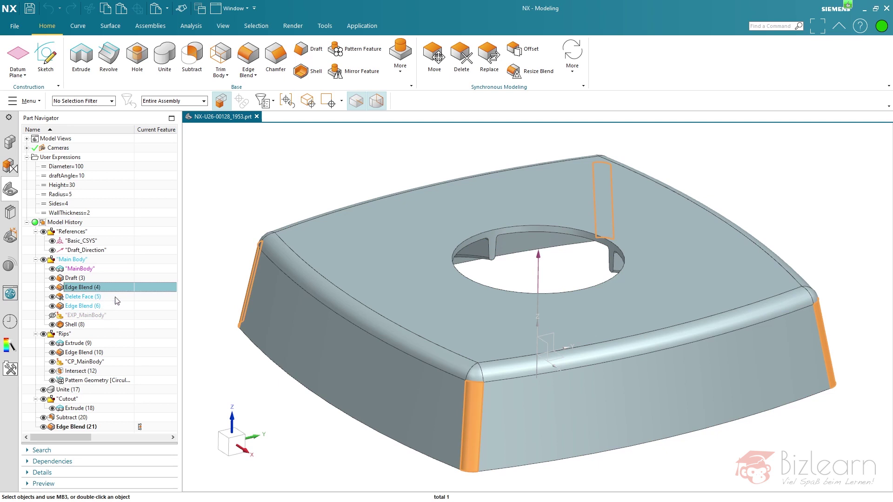
click(140, 269)
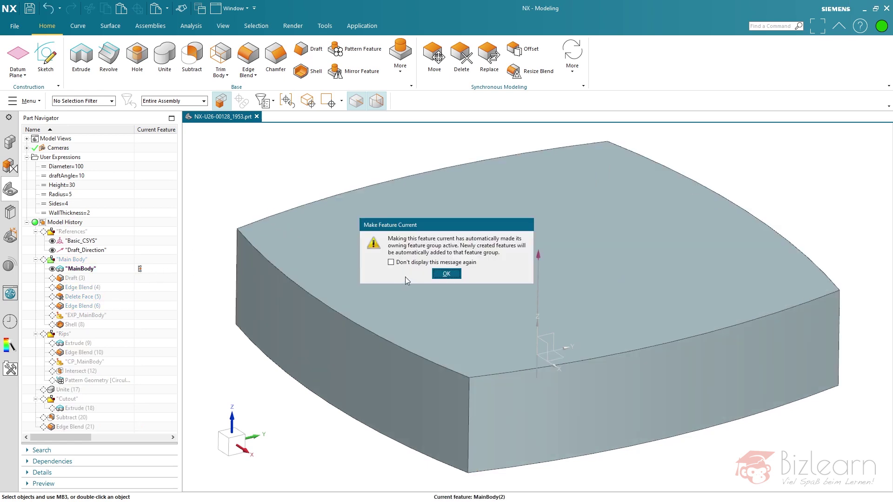
- Acknowledge the feature-group notice, then review the MainBody extrusion (0 to 30 mm) and close it unchanged
click(445, 274)
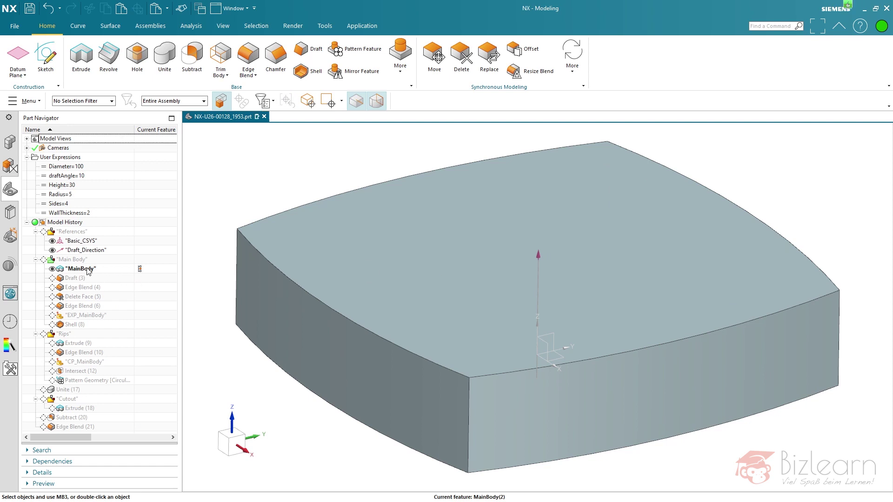
double_click(81, 269)
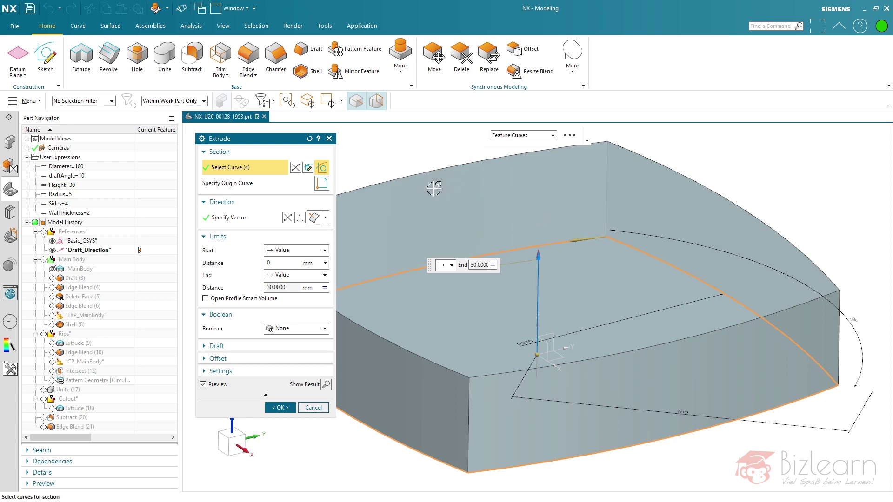
click(314, 408)
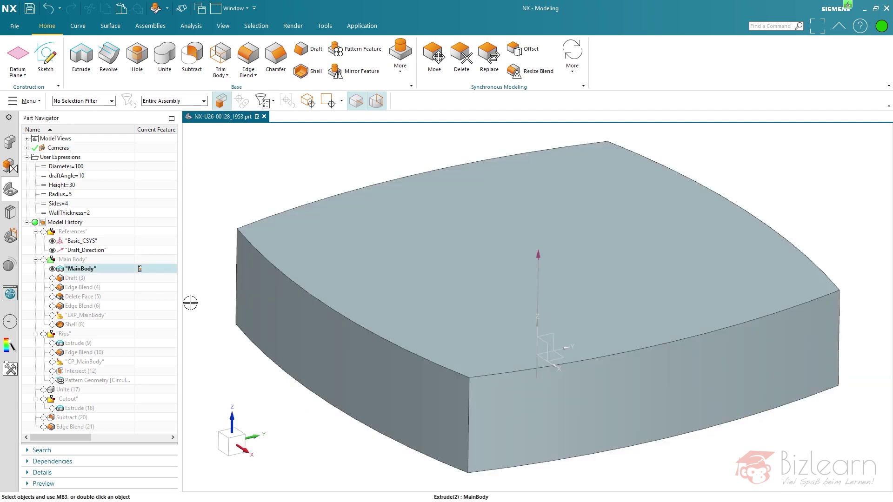
double_click(126, 278)
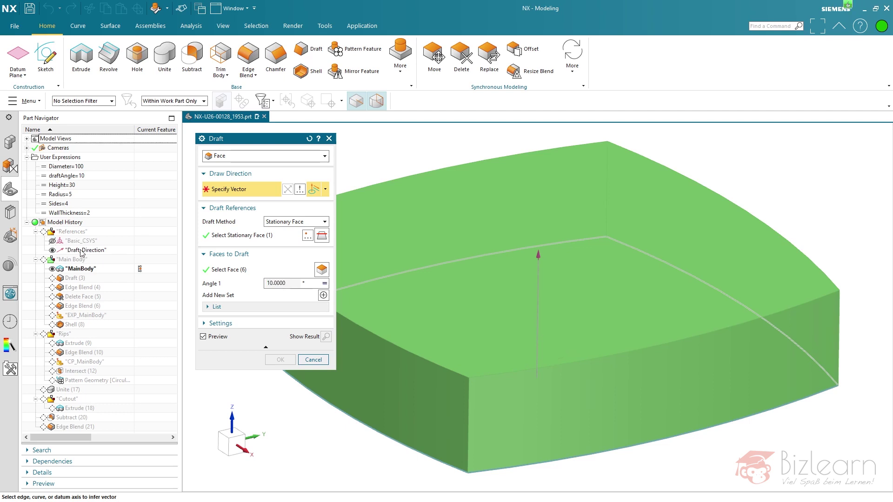
click(83, 251)
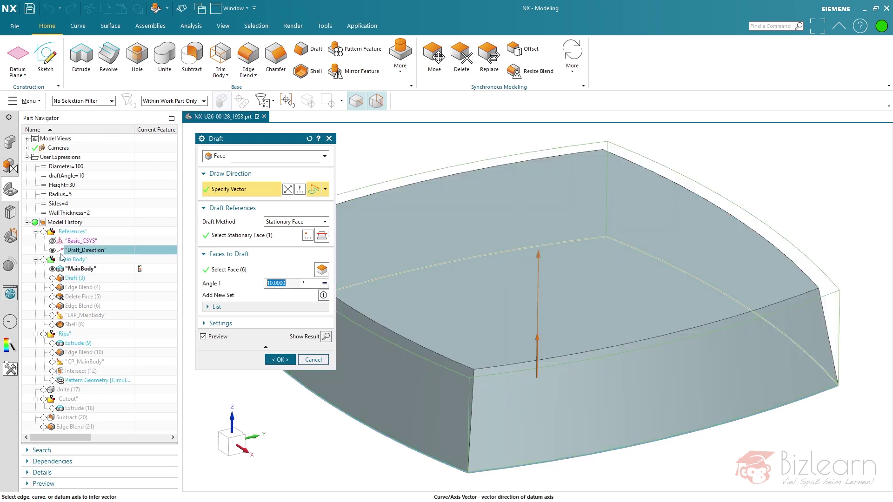
click(52, 250)
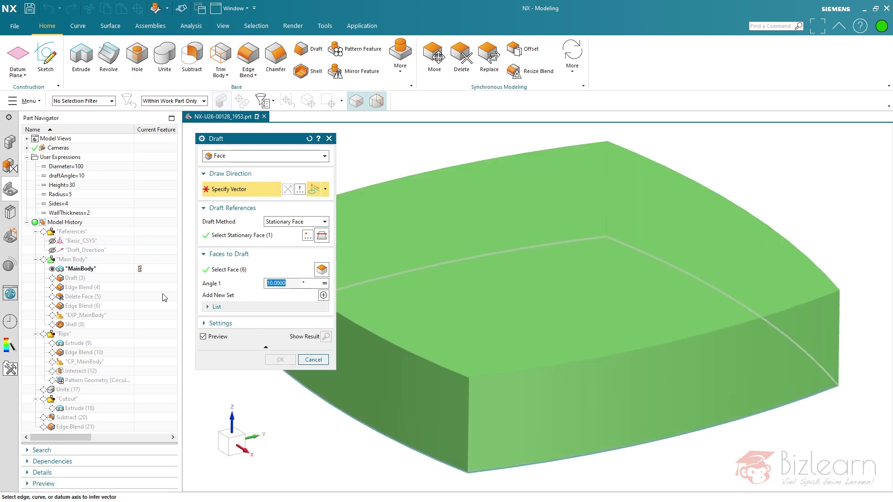
click(102, 253)
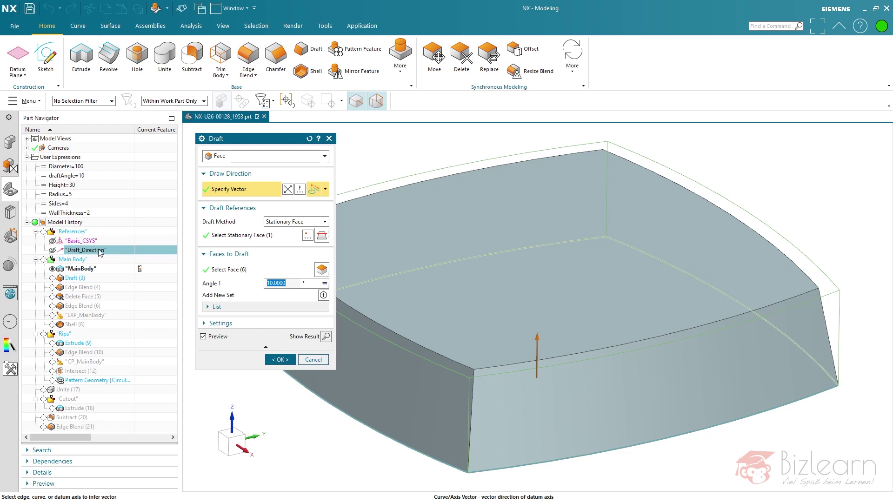
click(280, 236)
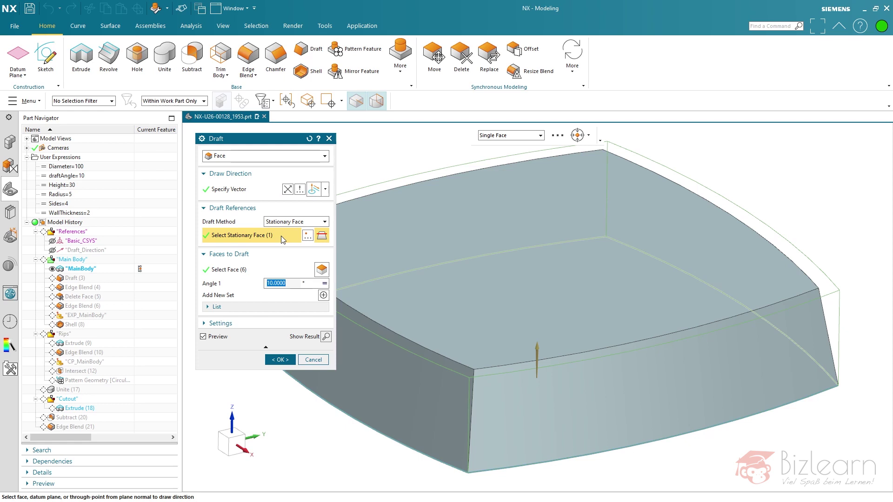
scroll(489, 227, up, 2)
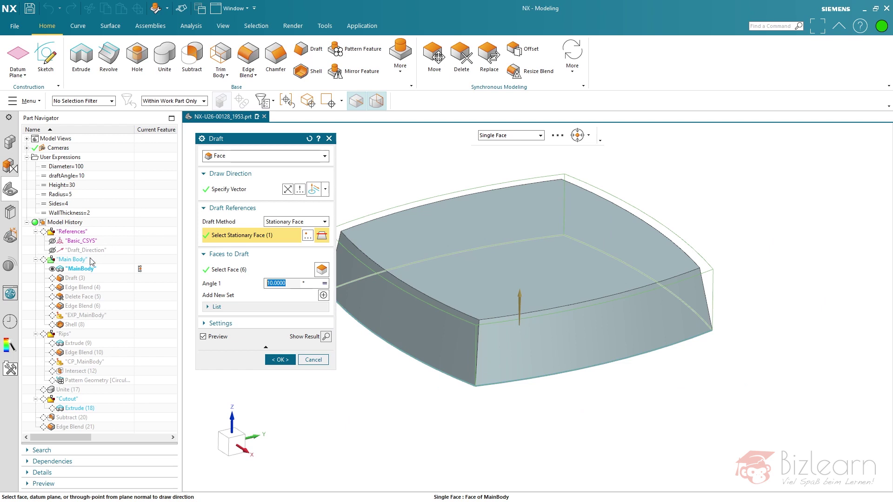
click(238, 270)
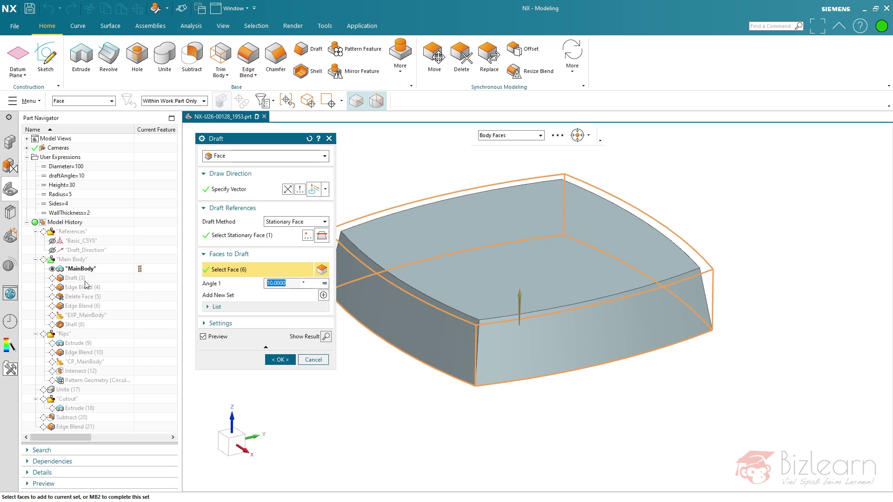
click(313, 360)
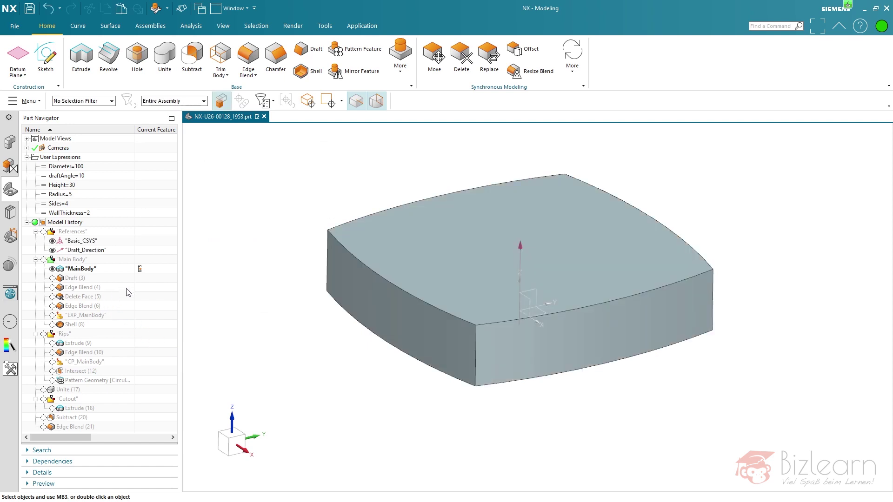
- Confirm Edge Blend (4) unchanged and make Delete Face (5) the current feature
double_click(86, 287)
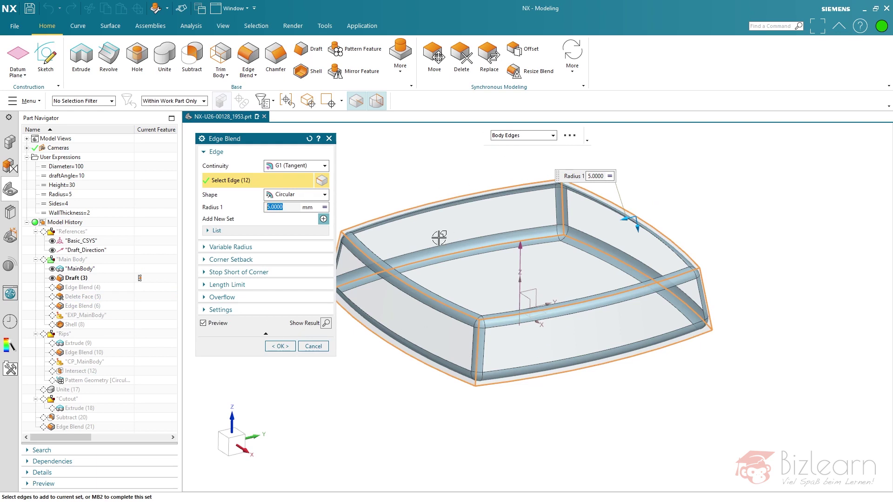
click(280, 346)
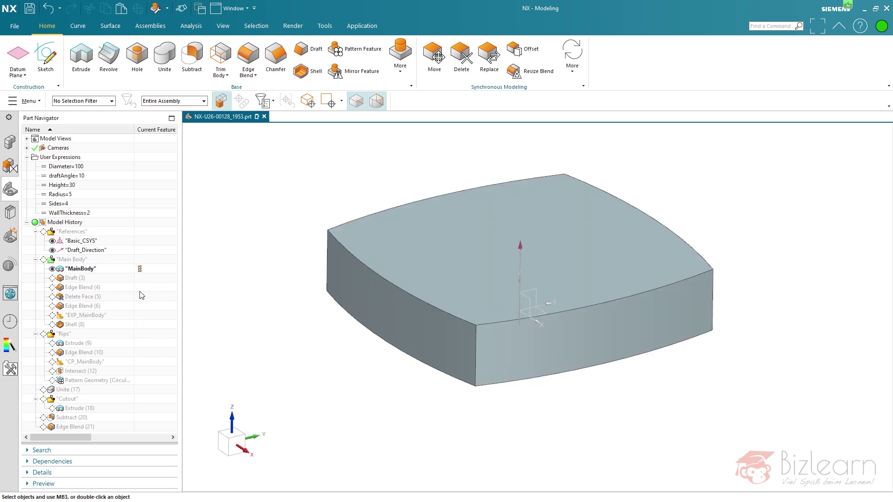
click(141, 297)
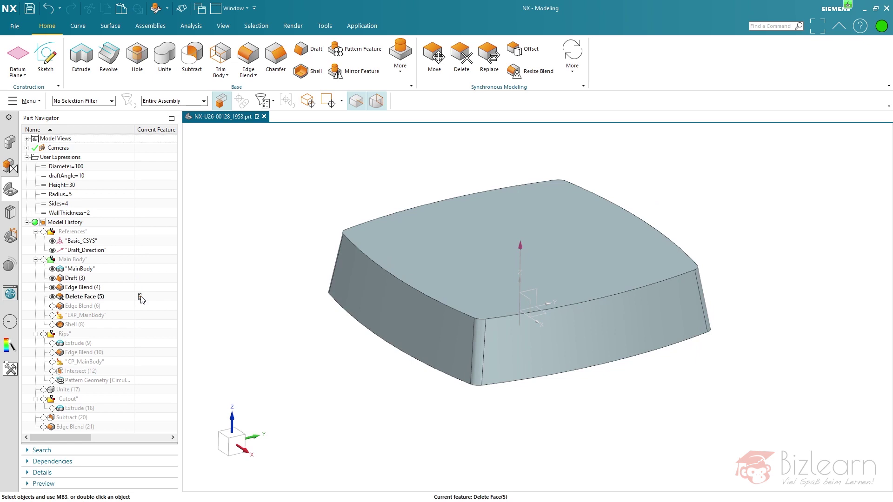
- Reselect the eight top and bottom blend faces in Delete Face (5) and apply the deletion
double_click(86, 297)
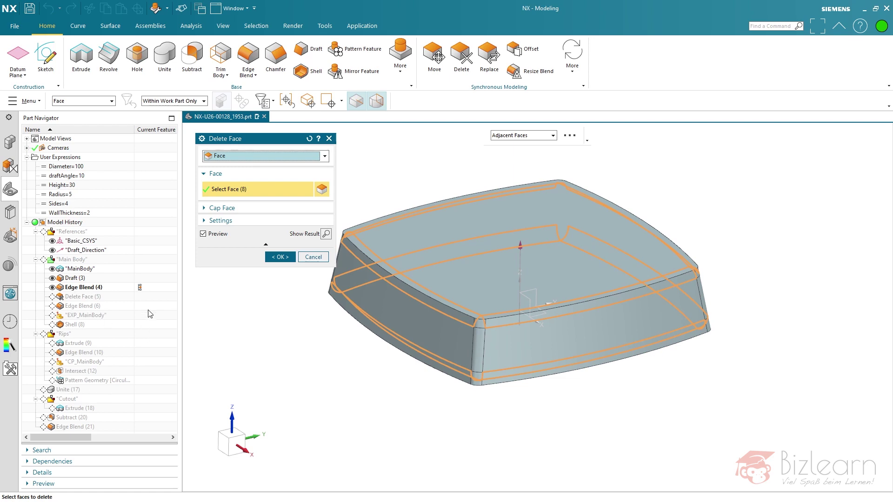
middle_click(370, 330)
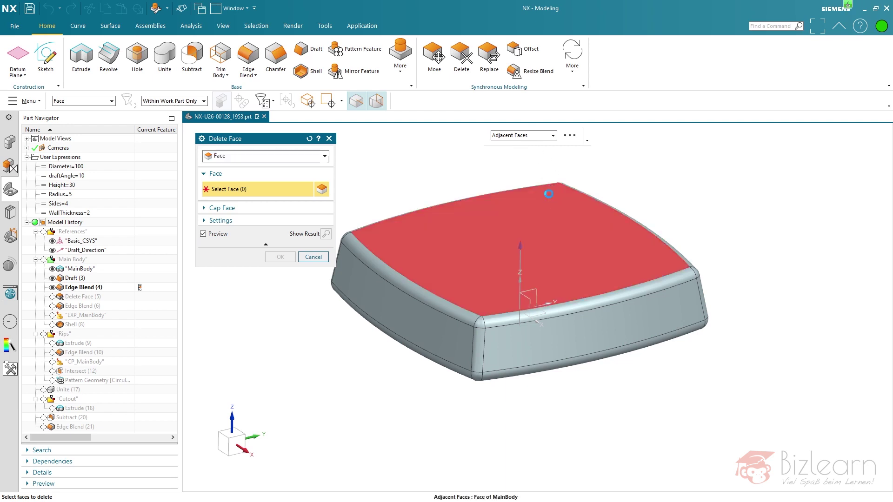
click(509, 246)
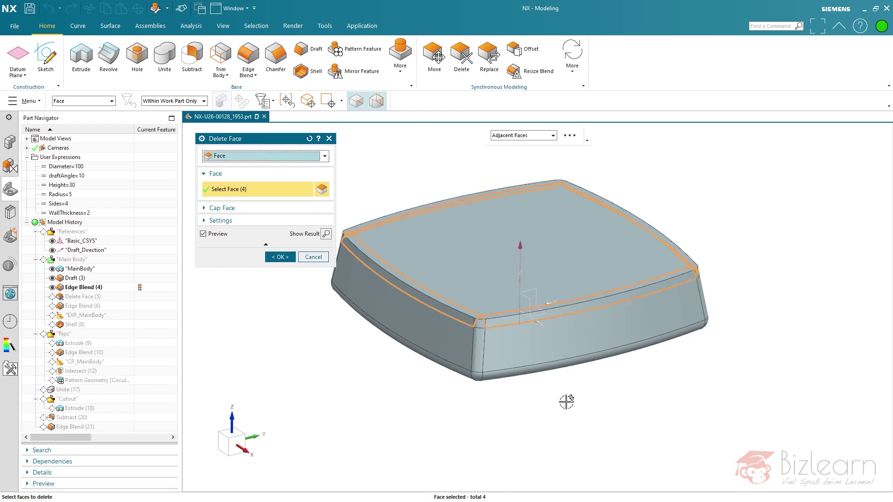
middle_drag(567, 404, 573, 369)
click(559, 354)
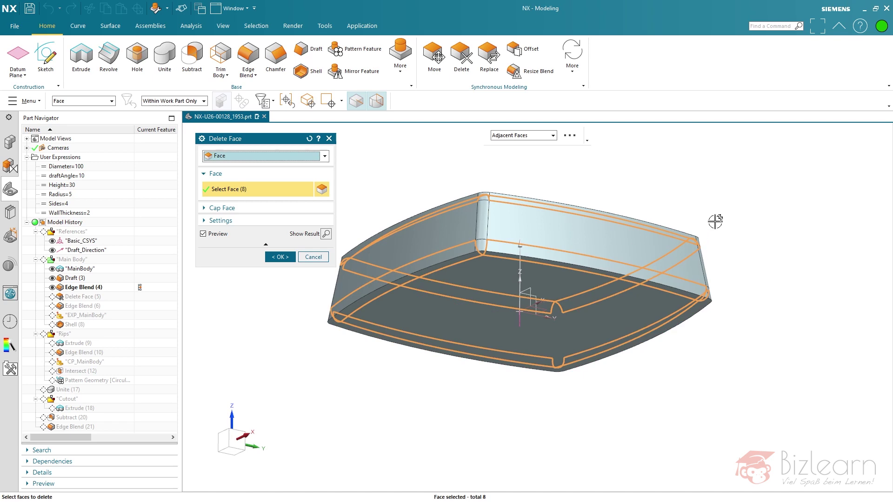
middle_drag(715, 222, 719, 247)
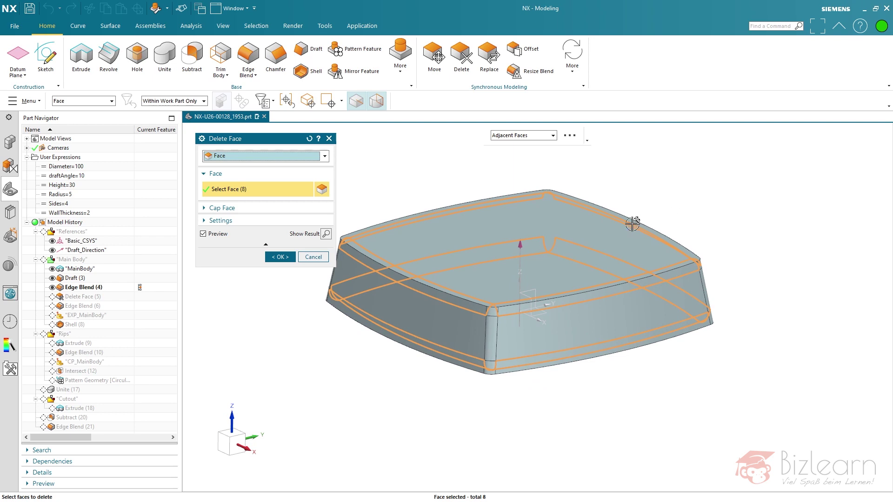
shift+click(603, 225)
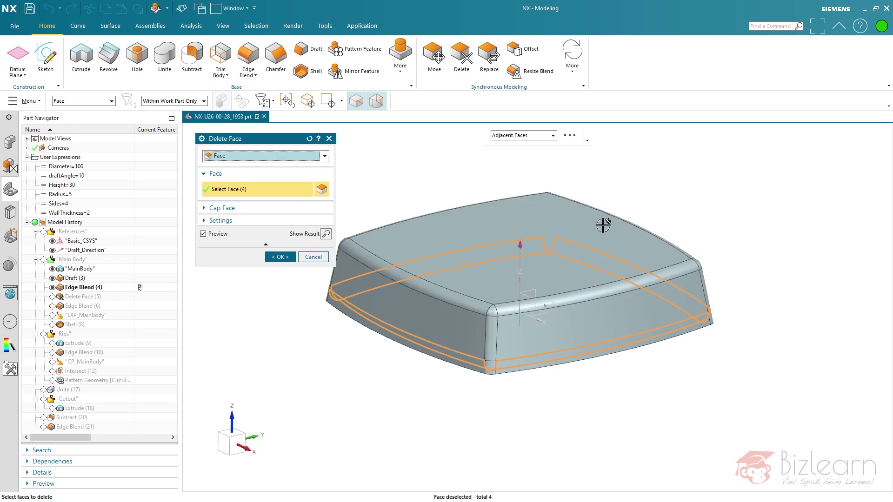
click(537, 214)
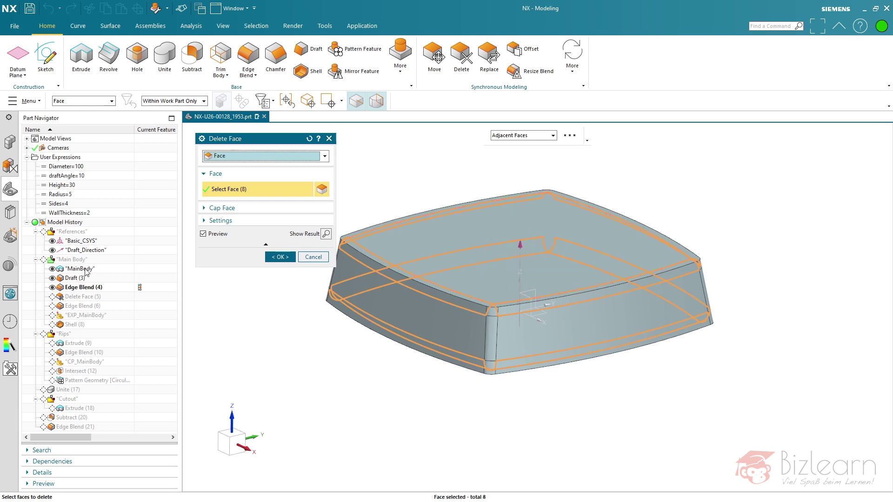
mouse_move(519, 393)
middle_down()
mouse_move(514, 362)
mouse_move(520, 383)
middle_up()
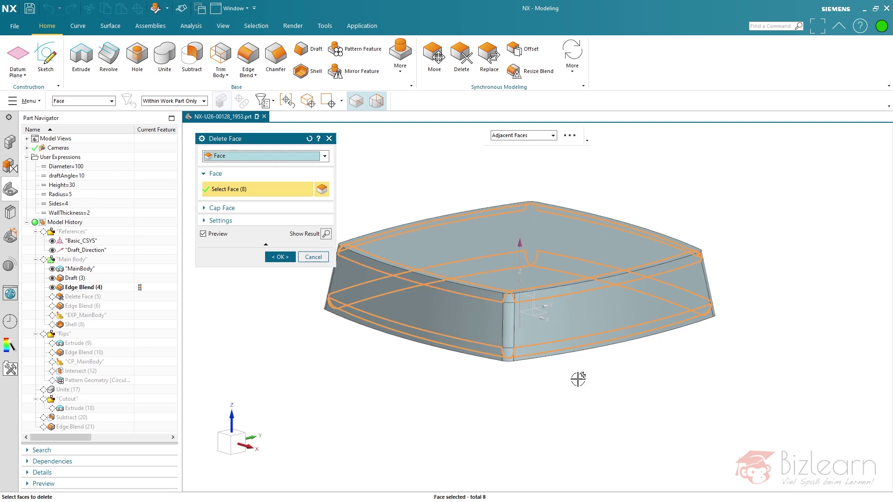
mouse_move(577, 379)
middle_down()
mouse_move(586, 347)
mouse_move(588, 381)
middle_up()
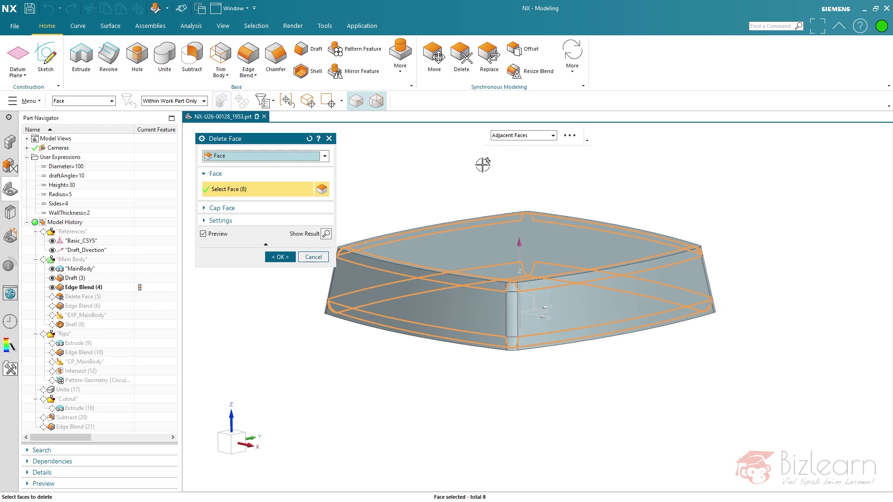
middle_click(411, 194)
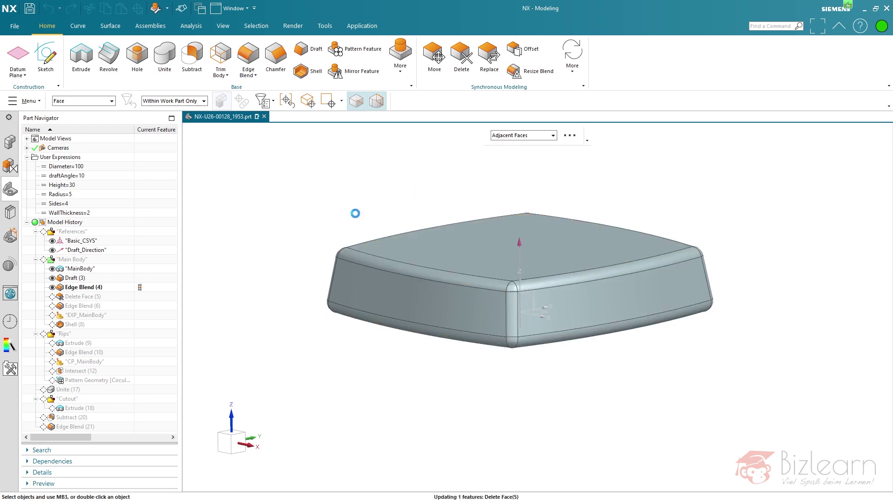
- Inspect the Delete Face (5) and Edge Blend (4) features on the lid from above
click(112, 296)
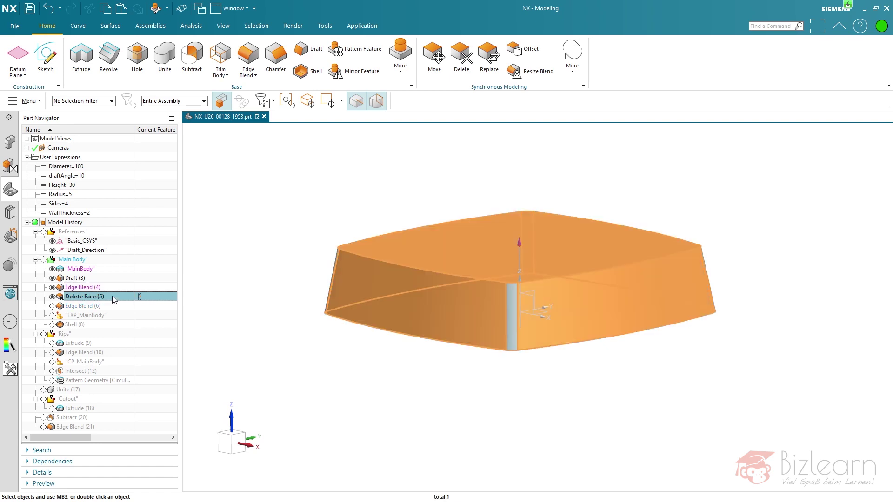
click(105, 287)
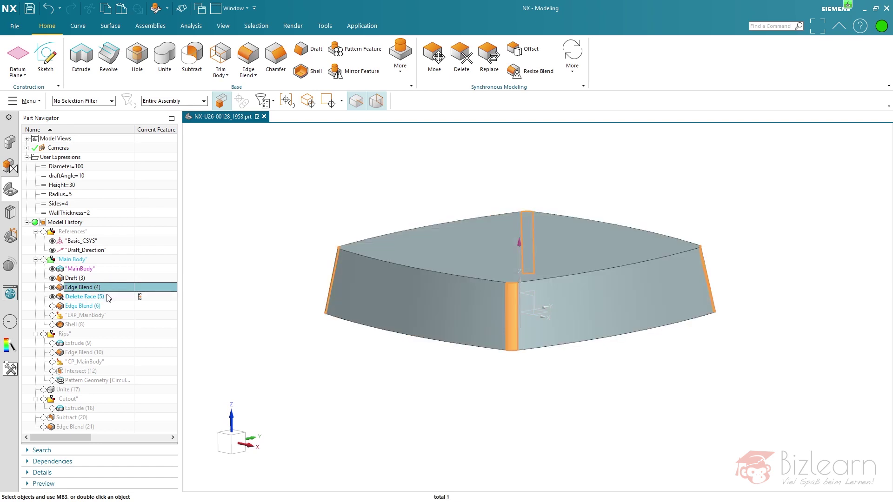
click(104, 297)
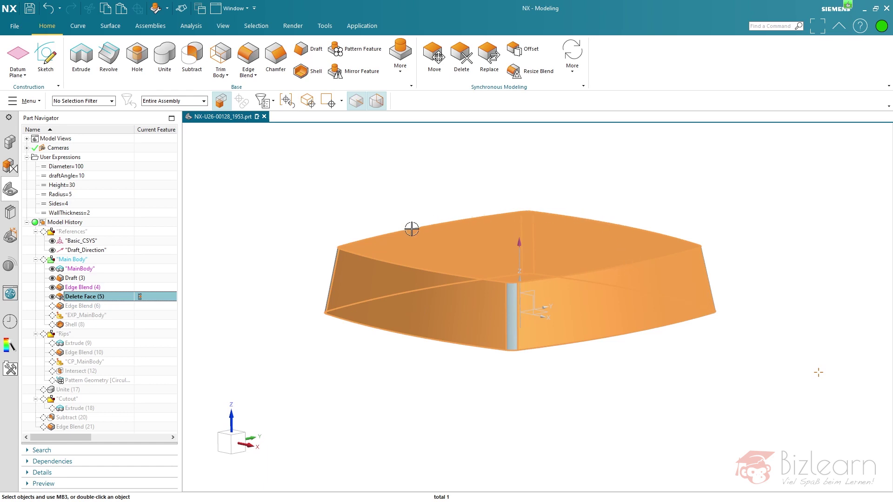
middle_drag(482, 356, 533, 390)
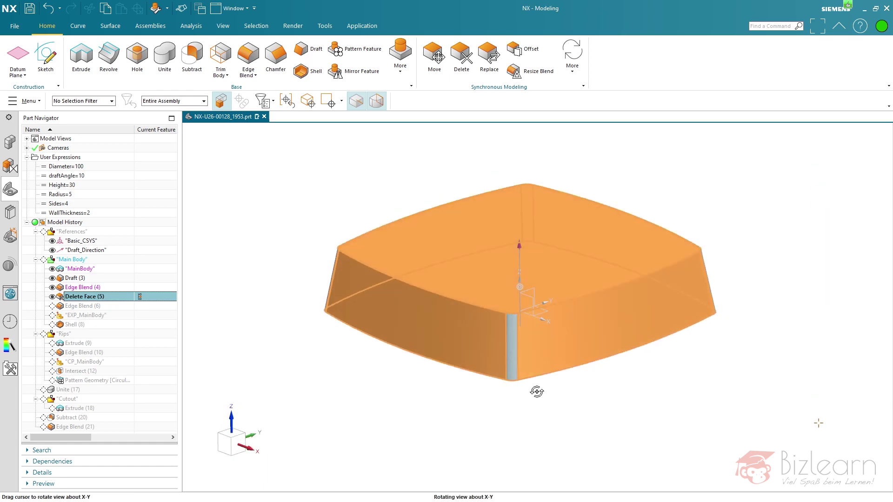
key(Escape)
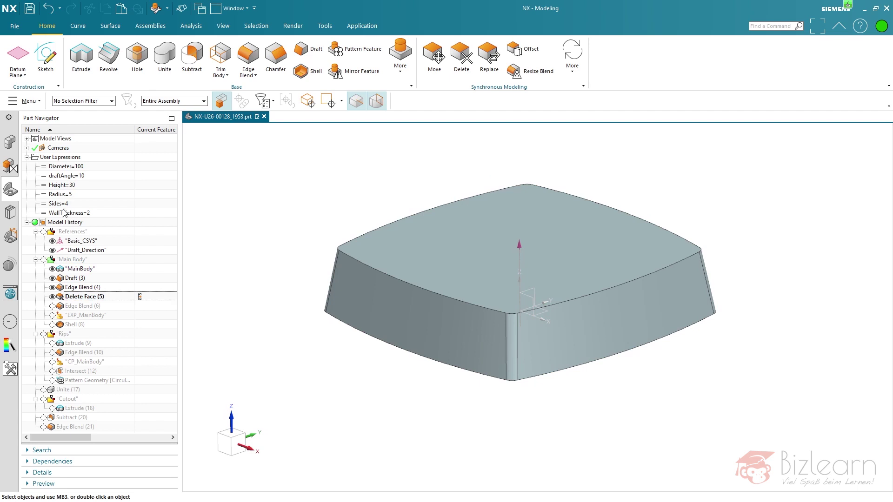
- Change the Sides expression to 5 and inspect the five-sided lid
click(73, 205)
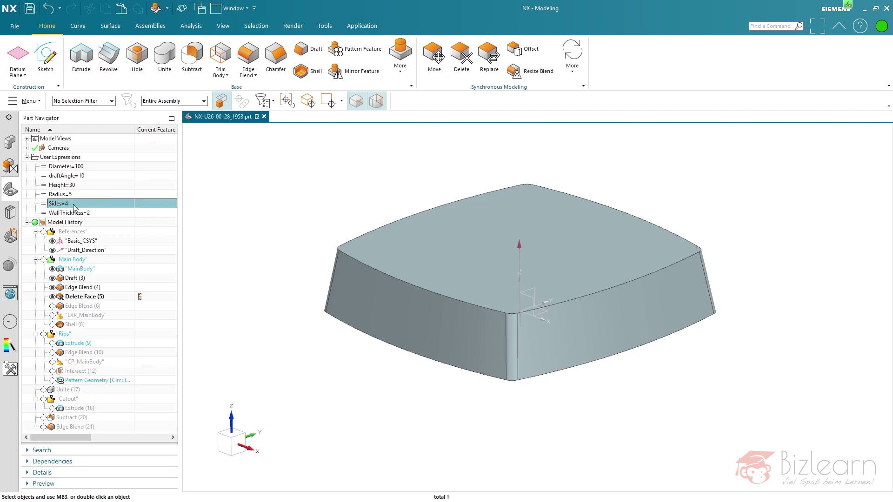
click(76, 205)
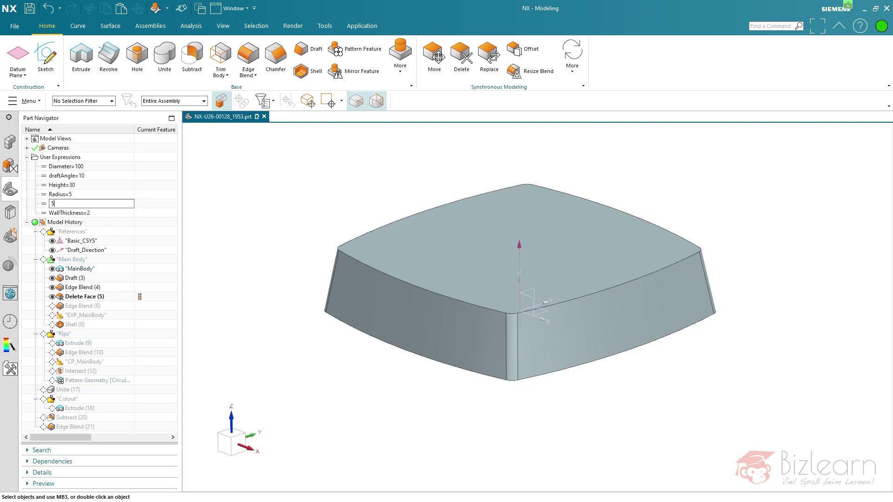
text(5)
key(Return)
middle_drag(385, 191, 361, 188)
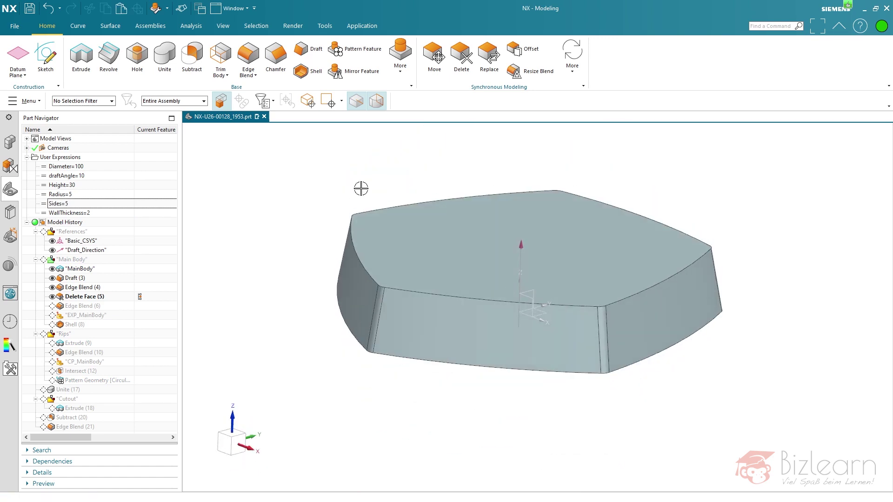
- Restore Sides to 4 and make Edge Blend (6) the current feature
click(101, 204)
text(4)
key(Return)
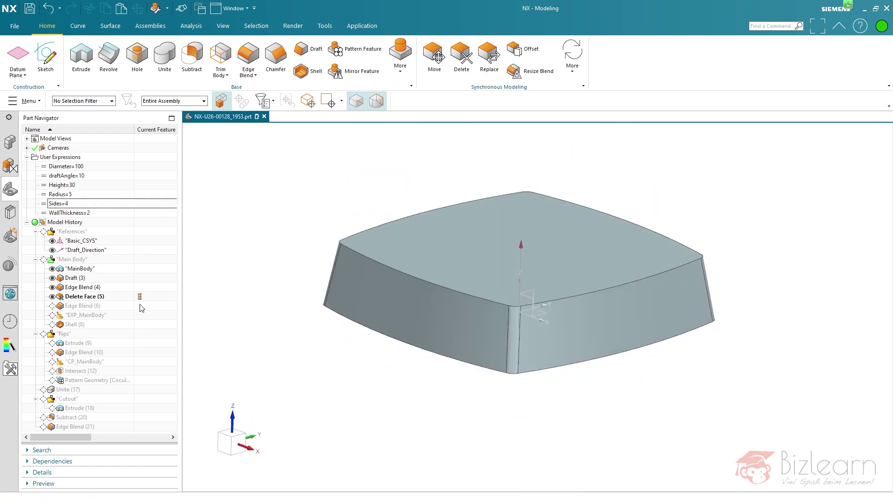
click(140, 306)
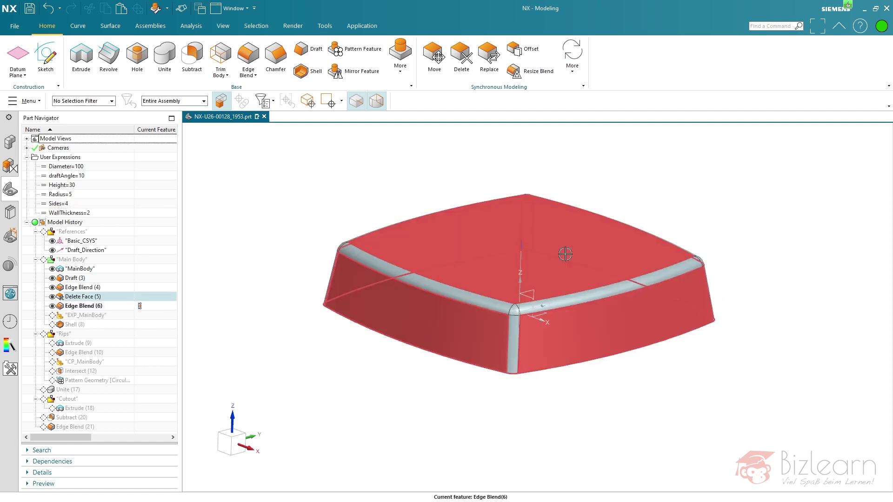
double_click(87, 306)
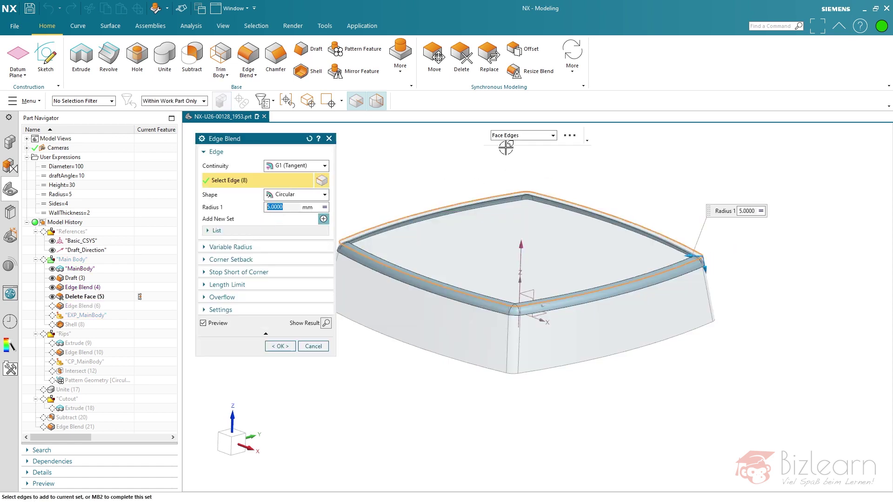
click(520, 138)
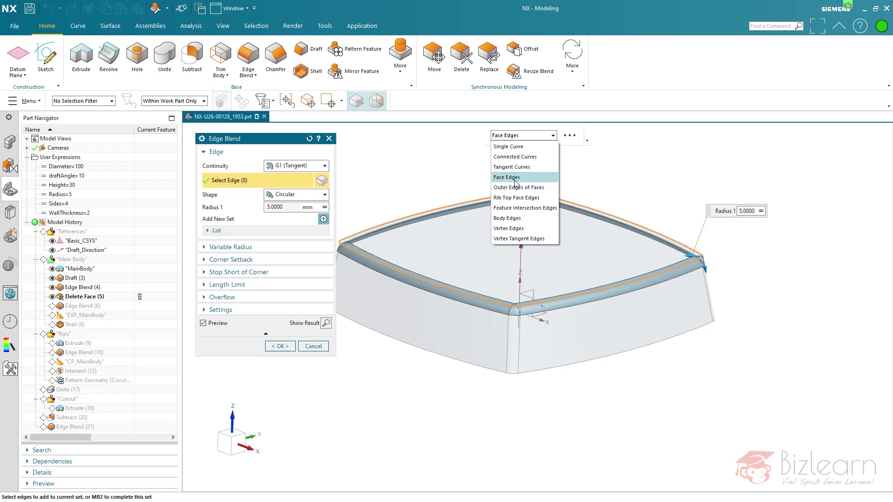
click(554, 134)
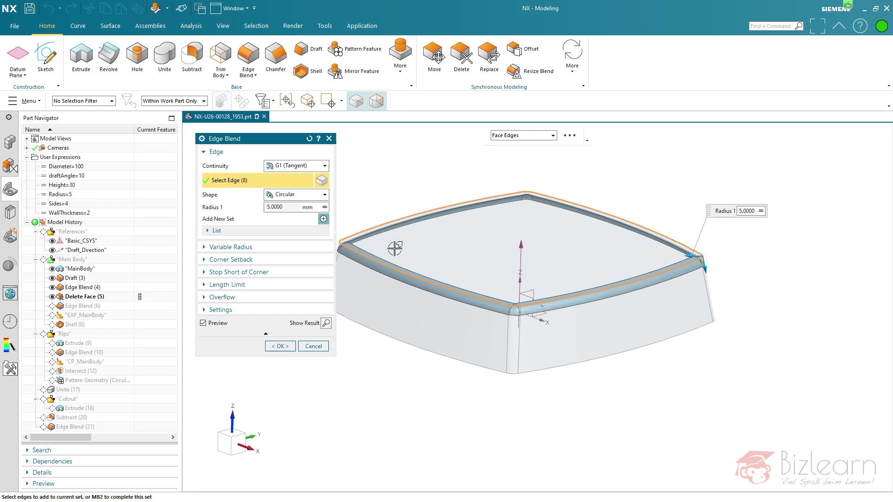
click(316, 348)
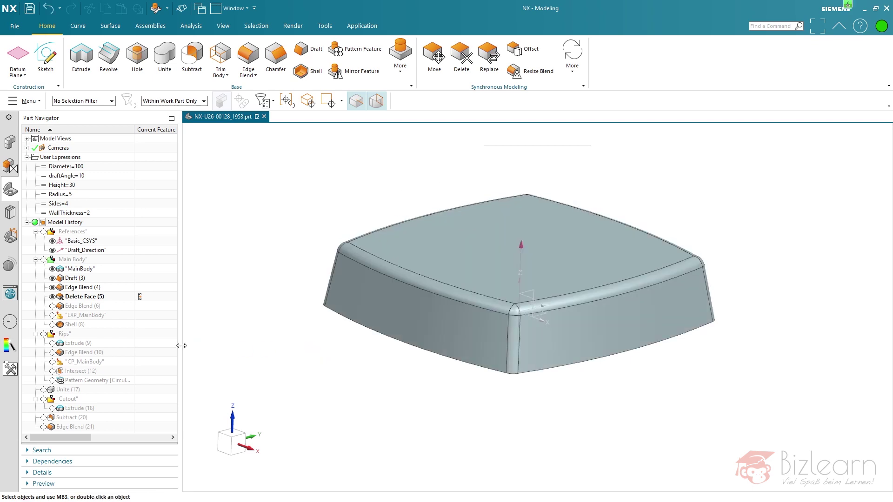
- Make EXP_MainBody then Shell (8) current, hide the EXP_MainBody body, and view the hollow interior
click(139, 320)
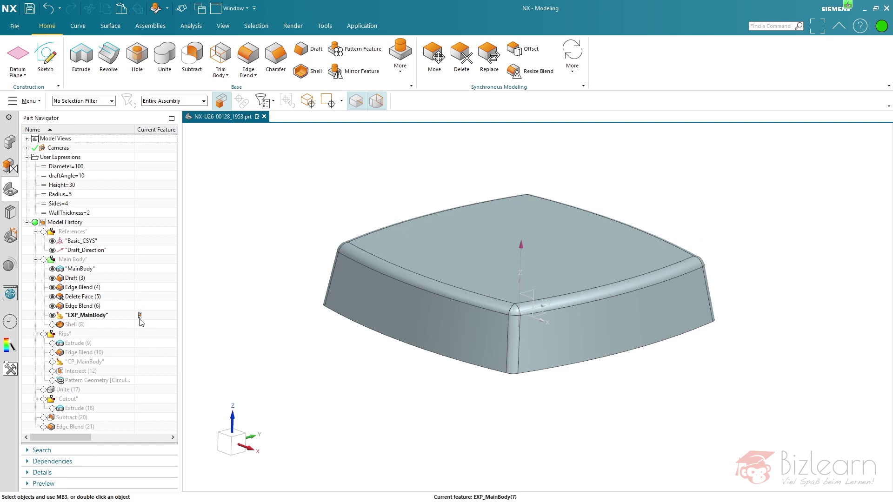
click(107, 315)
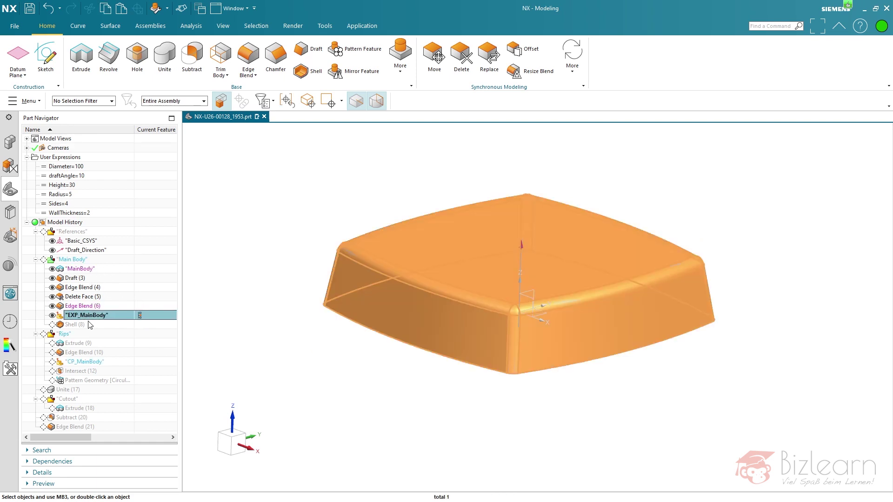
mouse_move(354, 358)
middle_down()
mouse_move(358, 323)
mouse_move(354, 350)
middle_up()
click(140, 325)
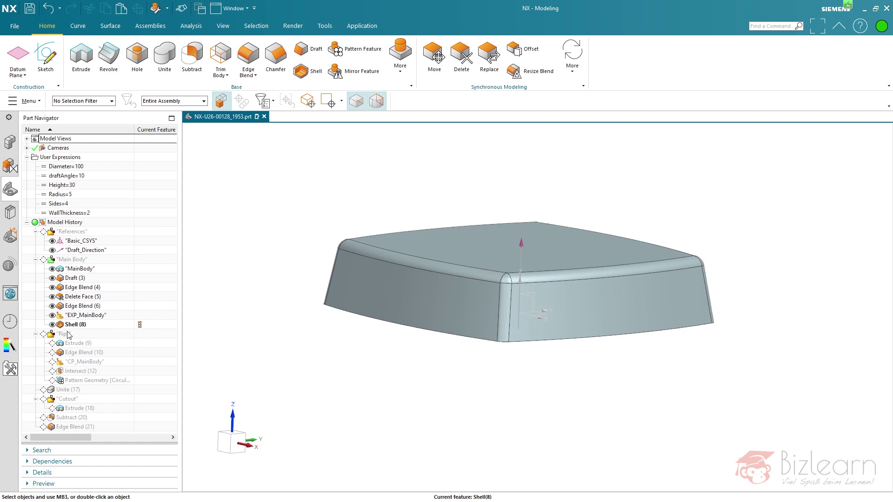
click(53, 316)
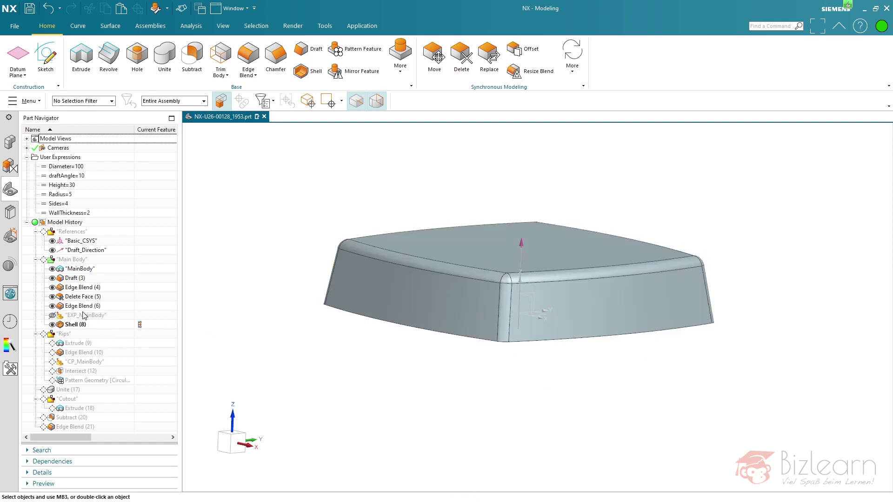
middle_drag(309, 345, 312, 320)
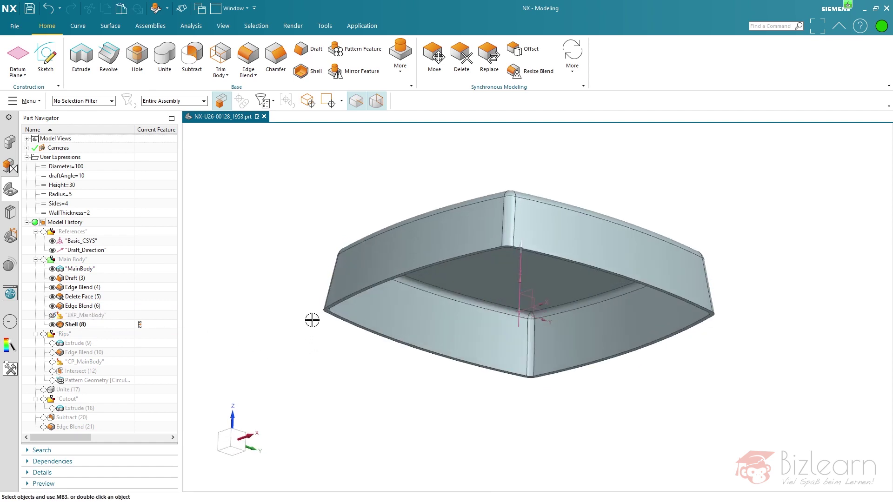
double_click(74, 324)
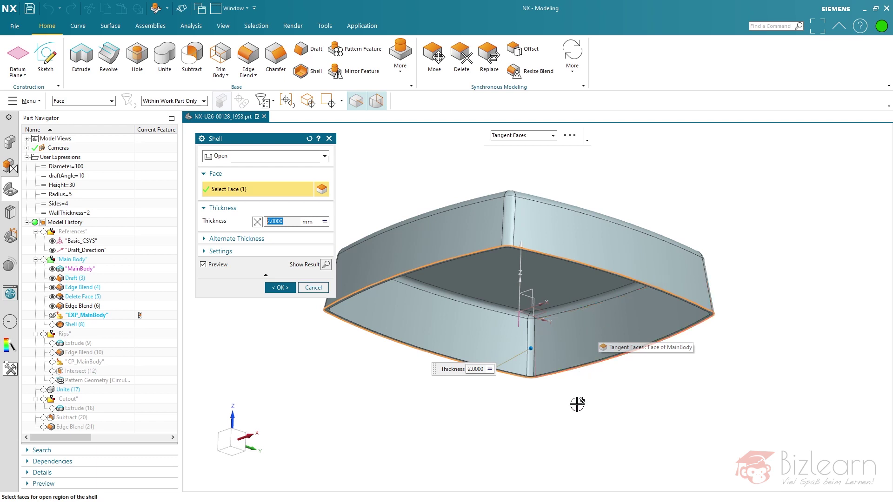
middle_drag(735, 240, 702, 149)
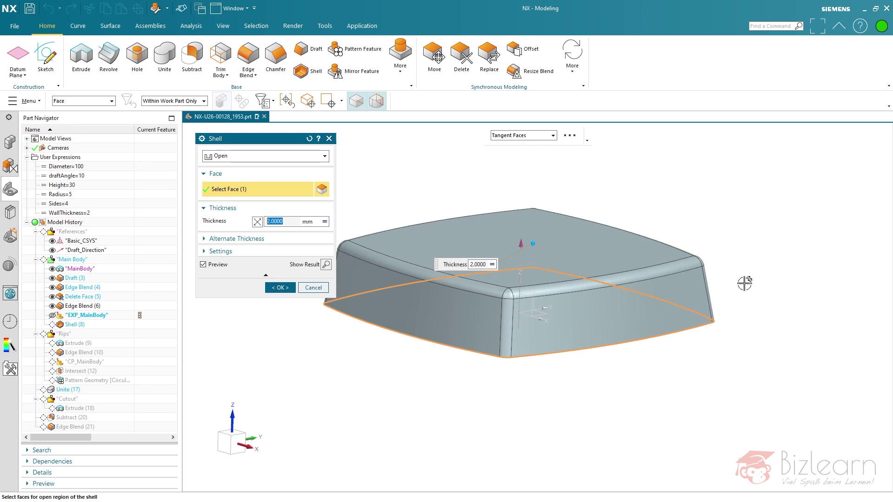
middle_drag(743, 263, 710, 250)
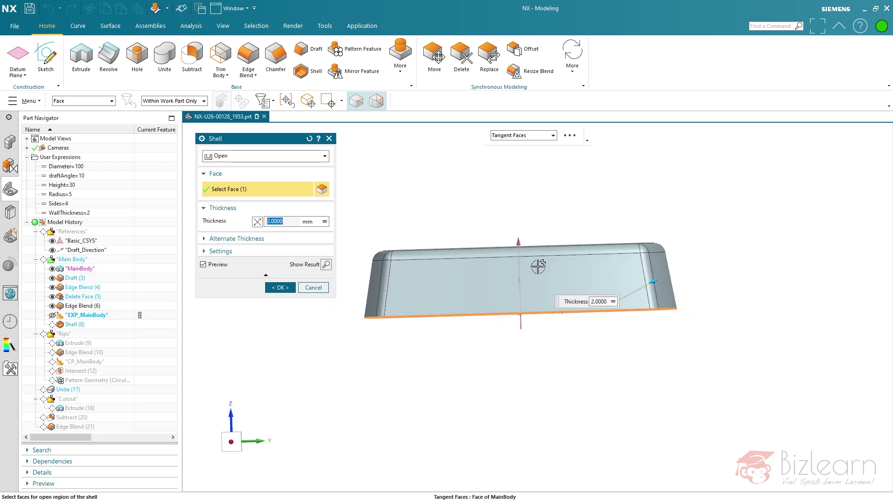
middle_drag(537, 267, 547, 307)
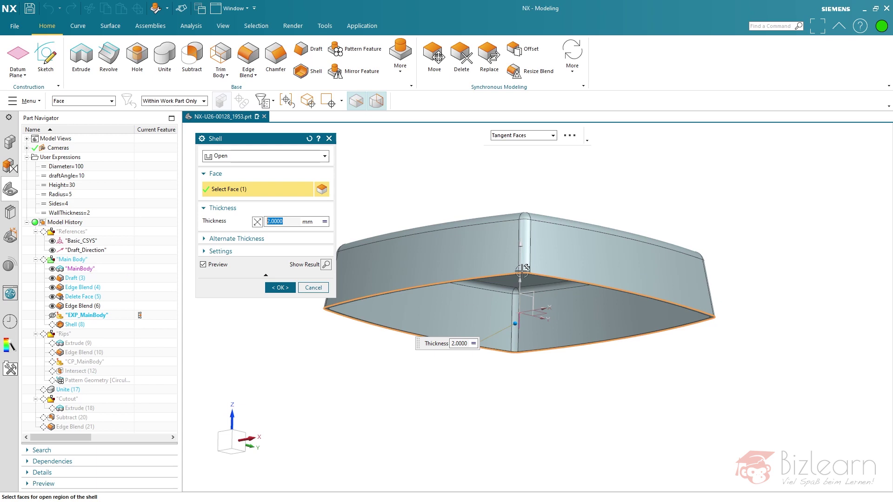
middle_drag(514, 191, 553, 187)
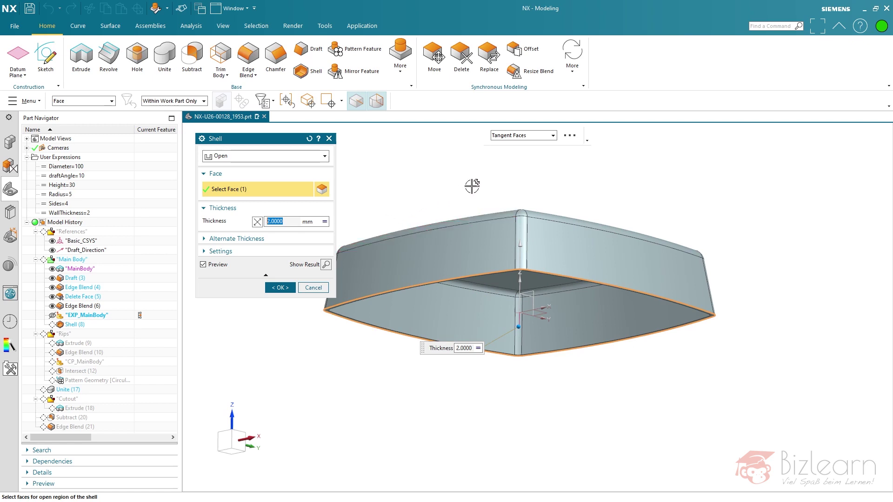
key(Home)
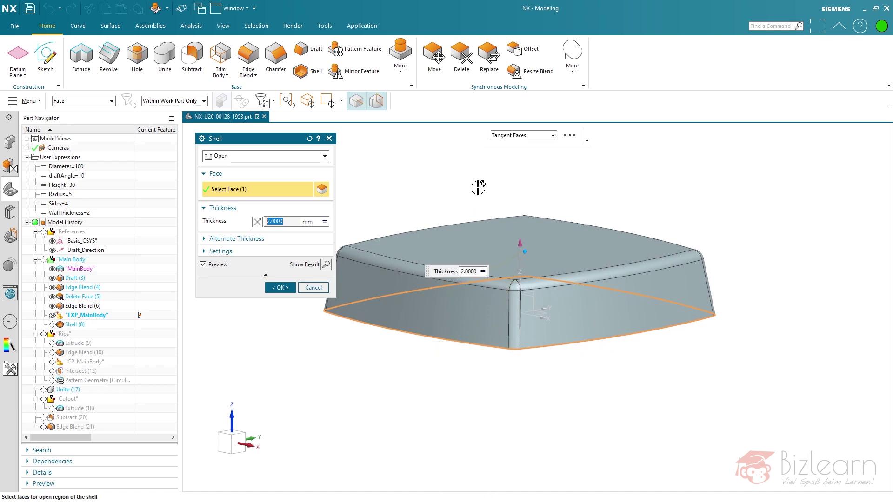
click(312, 288)
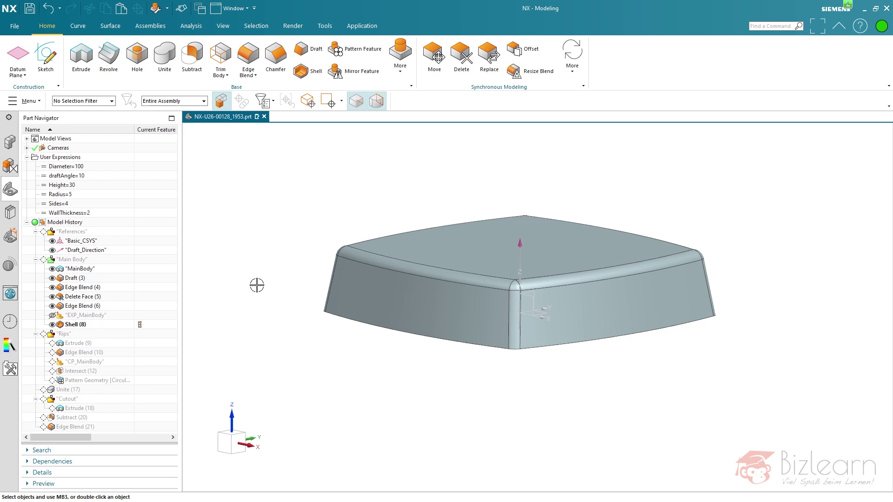
- Make the rib Extrude (9) current, confirm the notice, and view the tall rib slab through the lid
mouse_move(297, 279)
middle_down()
mouse_move(302, 236)
mouse_move(303, 277)
middle_up()
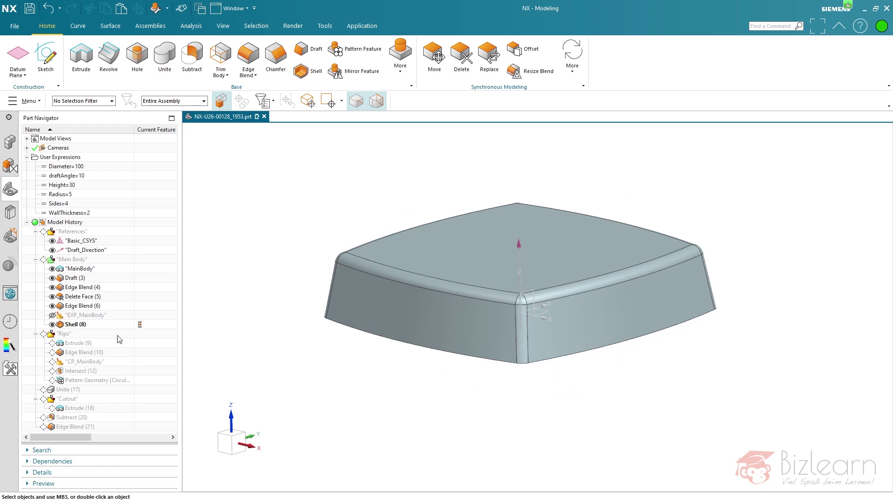
click(140, 344)
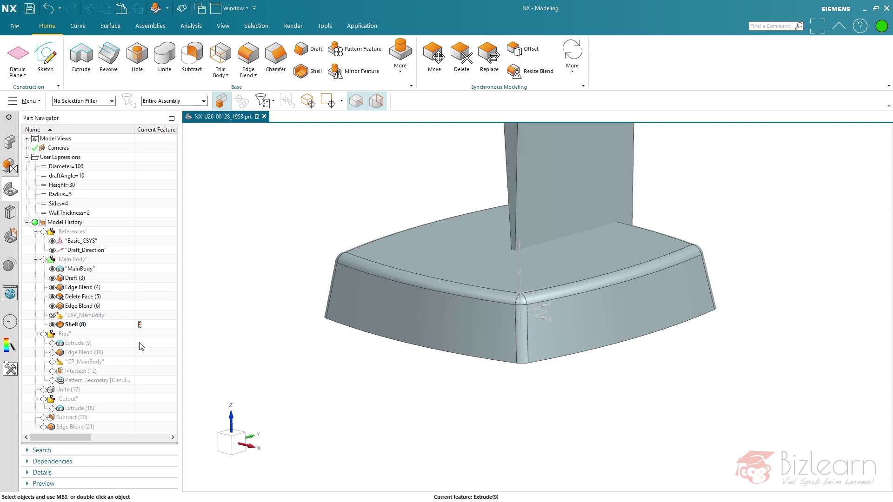
click(446, 274)
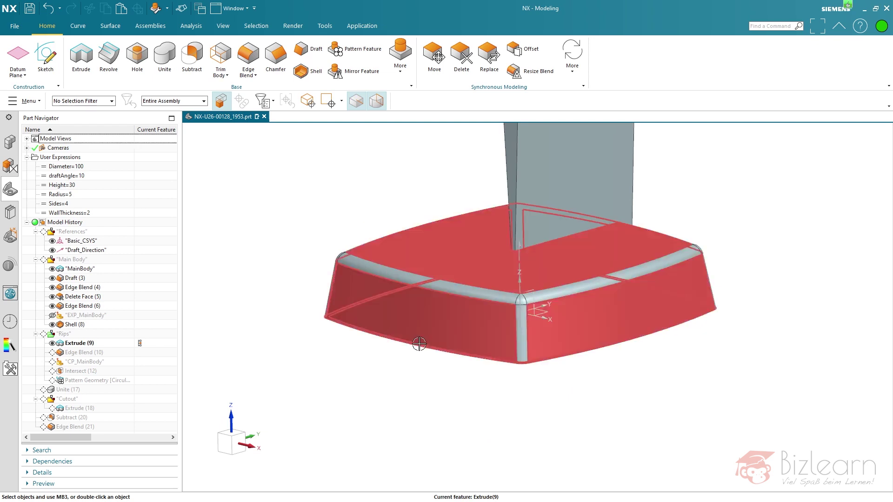
middle_drag(416, 342, 330, 281)
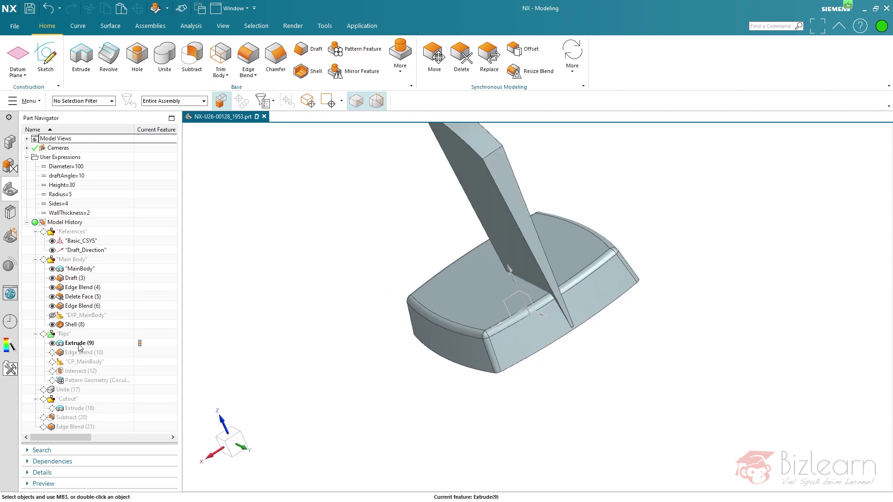
click(111, 344)
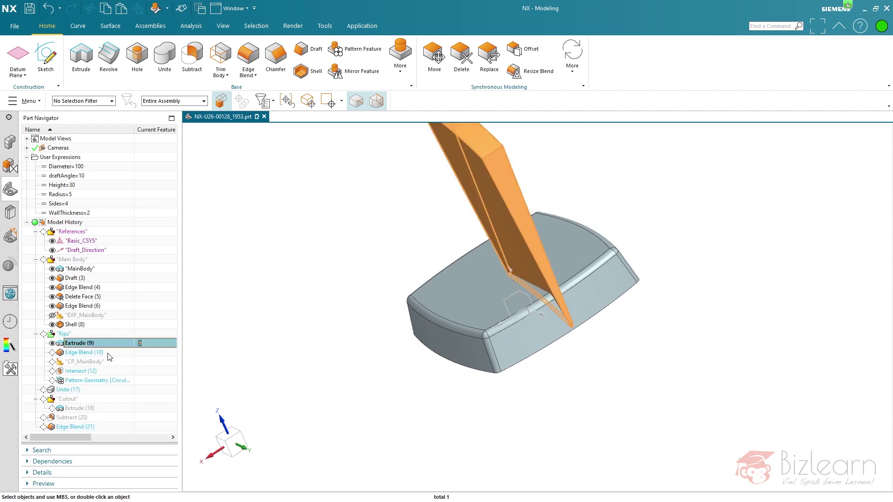
- Make Edge Blend (10) current and edit it, showing 12 rib edges at 1 mm radius
click(144, 354)
click(107, 354)
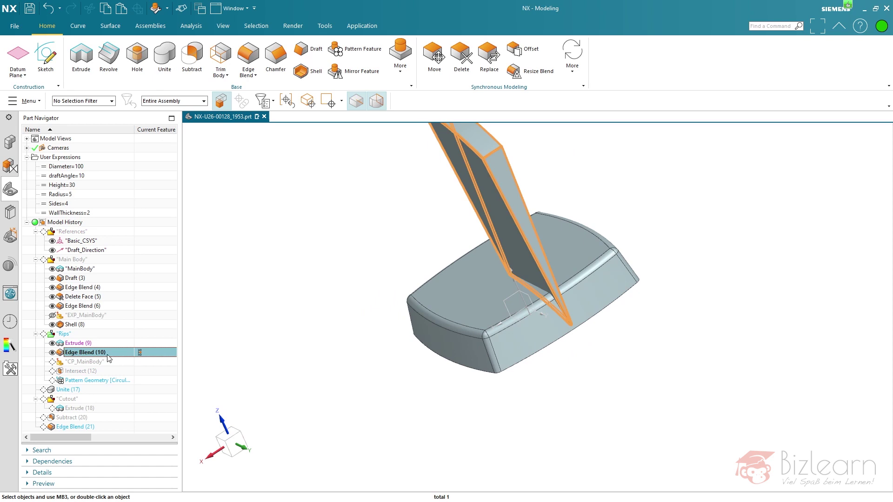
mouse_move(357, 356)
middle_down()
mouse_move(381, 349)
mouse_move(369, 350)
middle_up()
double_click(106, 355)
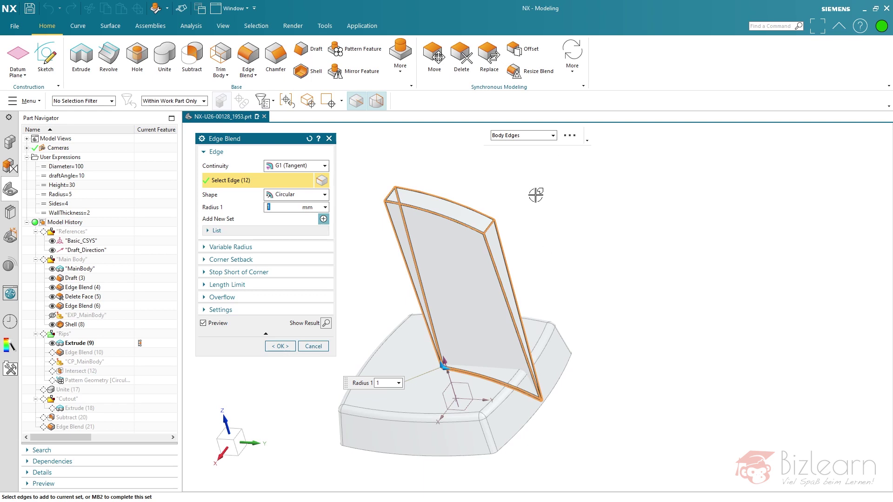
right_click(439, 196)
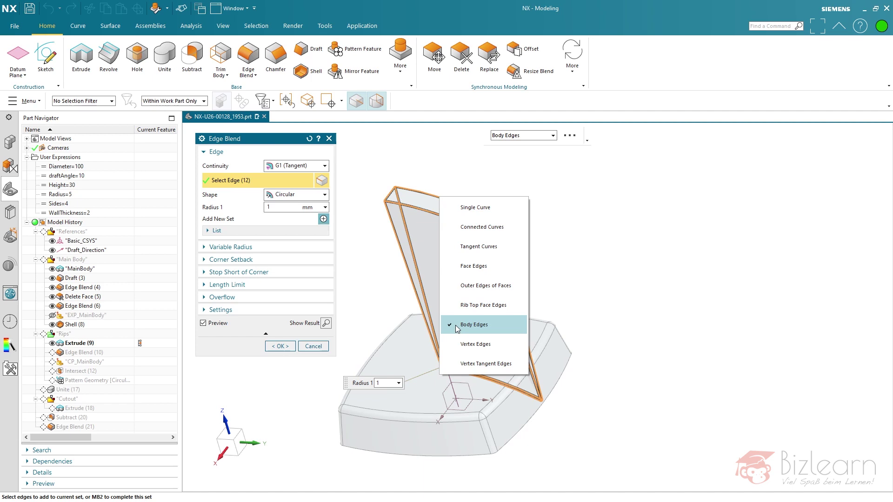
- Review the edge-selection rule options while the blend holds 12 Body Edges
click(439, 129)
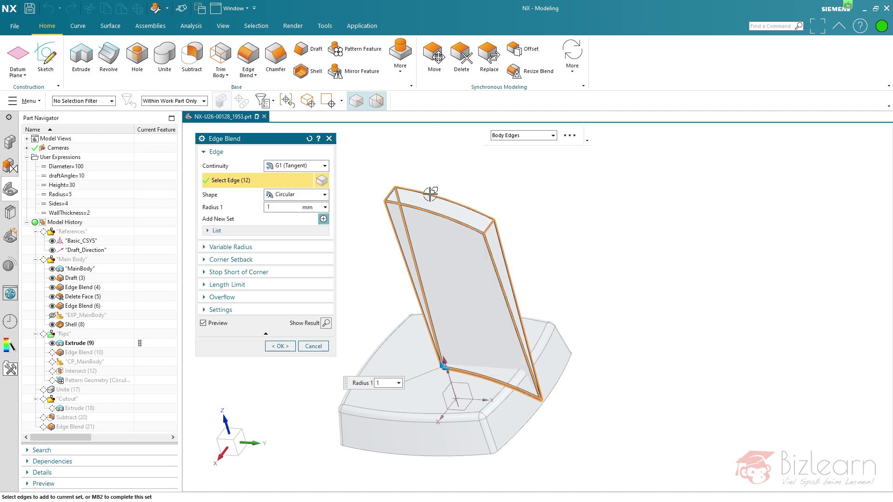
right_click(442, 200)
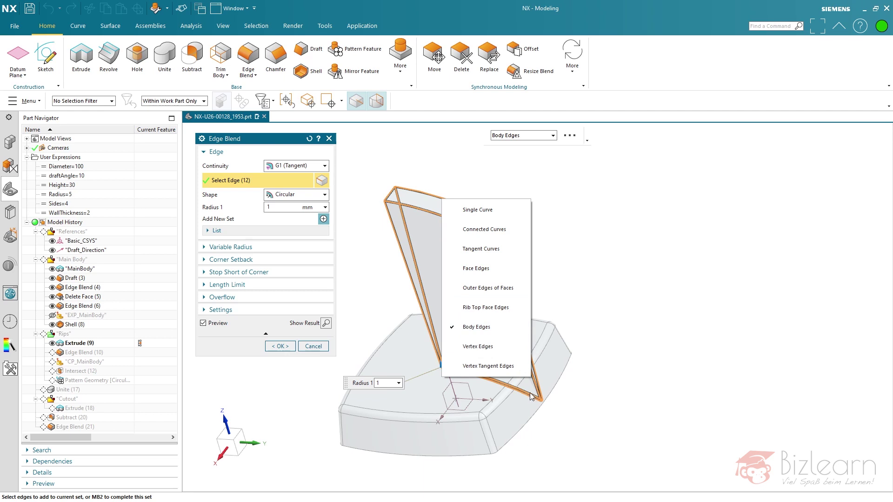
- Use the Single Curve rule to pick the rib's top edge and one vertical edge
click(493, 213)
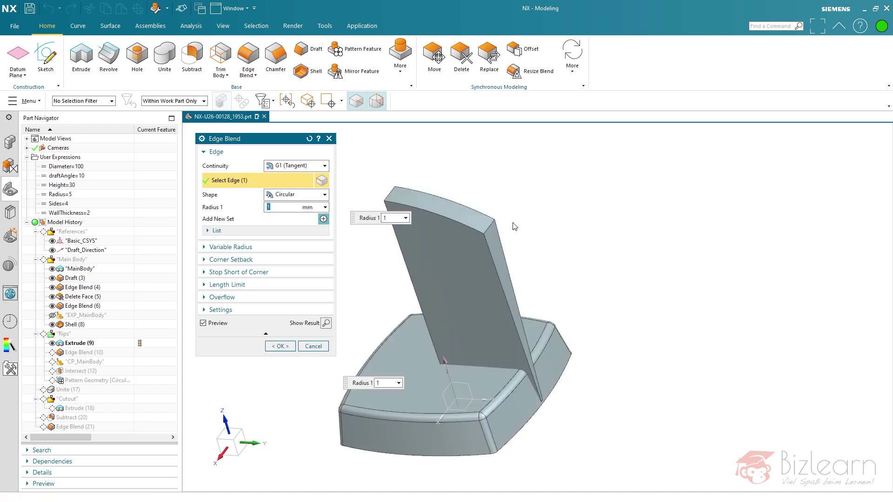
click(492, 216)
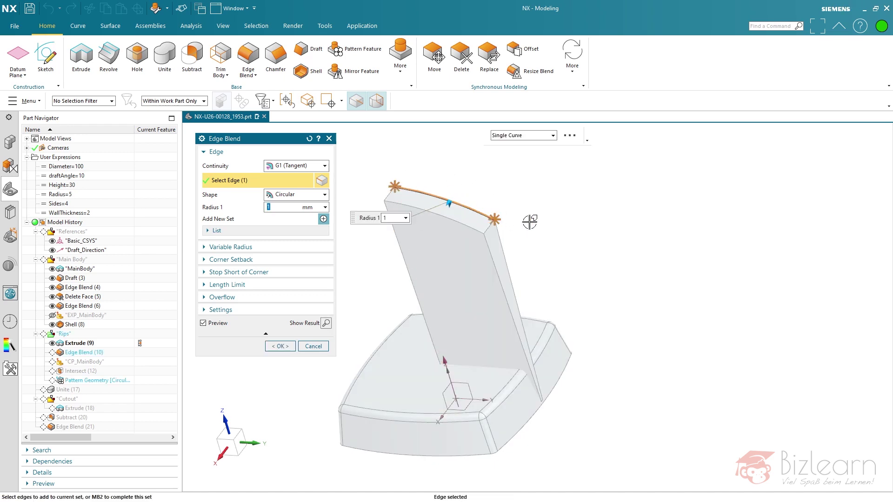
right_click(462, 203)
click(535, 381)
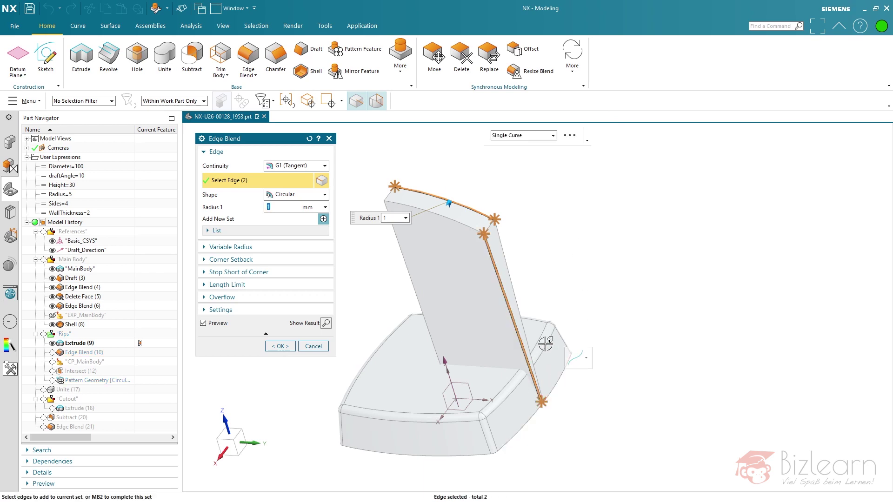
- Switch the edge rule to Connected Curves and finish the first blend set
right_click(500, 283)
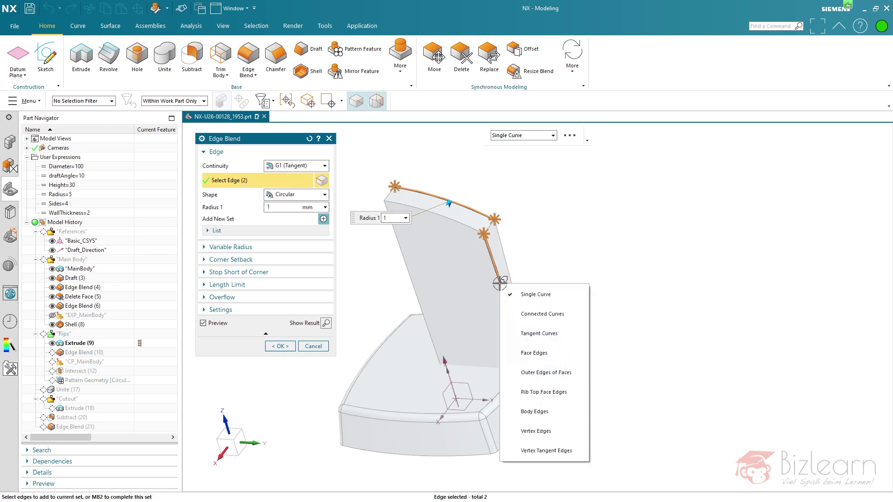
click(539, 316)
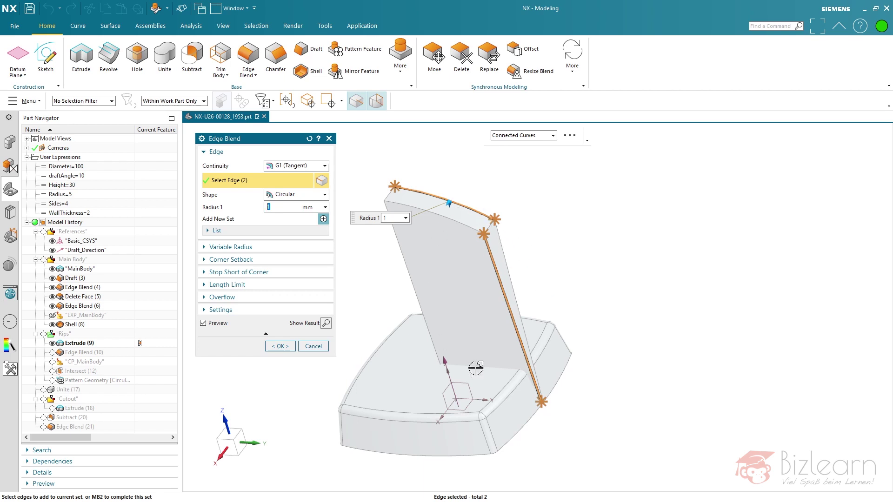
right_click(482, 216)
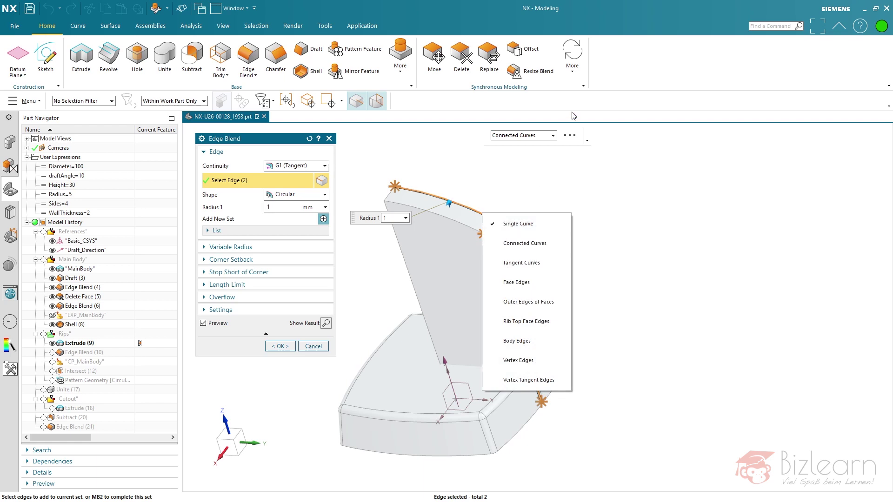
click(511, 223)
right_click(497, 264)
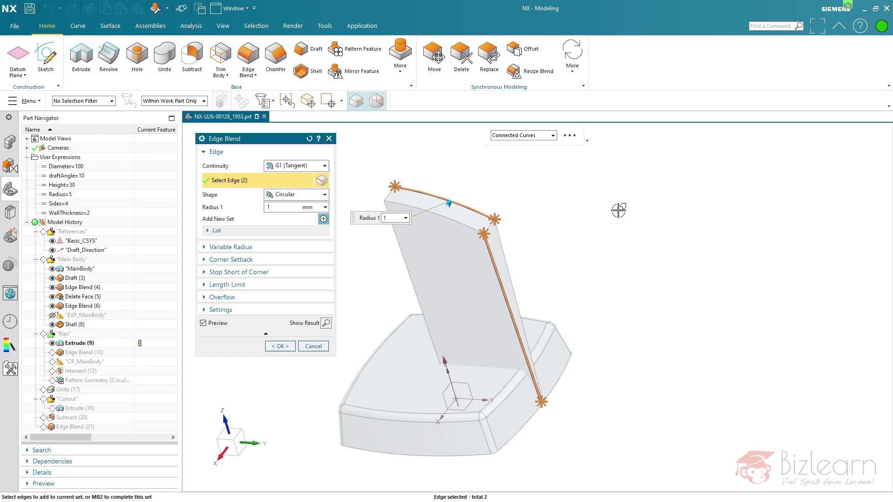
middle_click(585, 238)
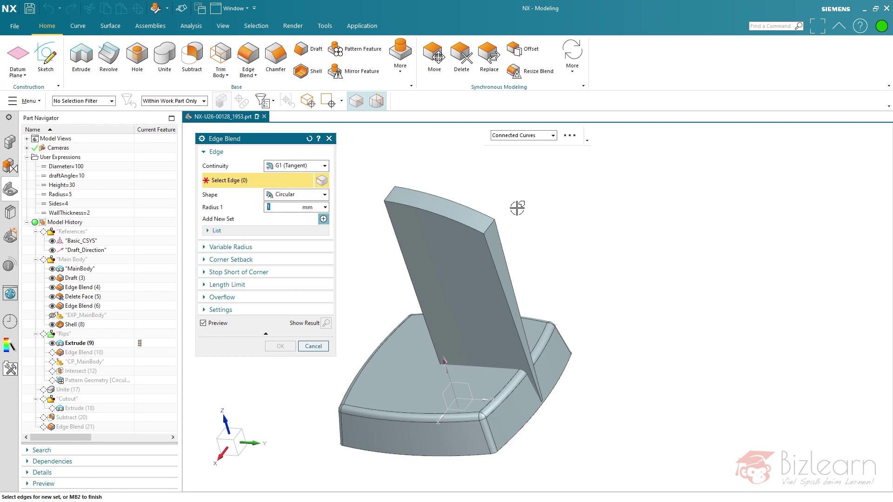
- Reselect all 12 rib edges with the Body Edges rule, then cancel the Edge Blend edit
click(464, 207)
right_click(473, 209)
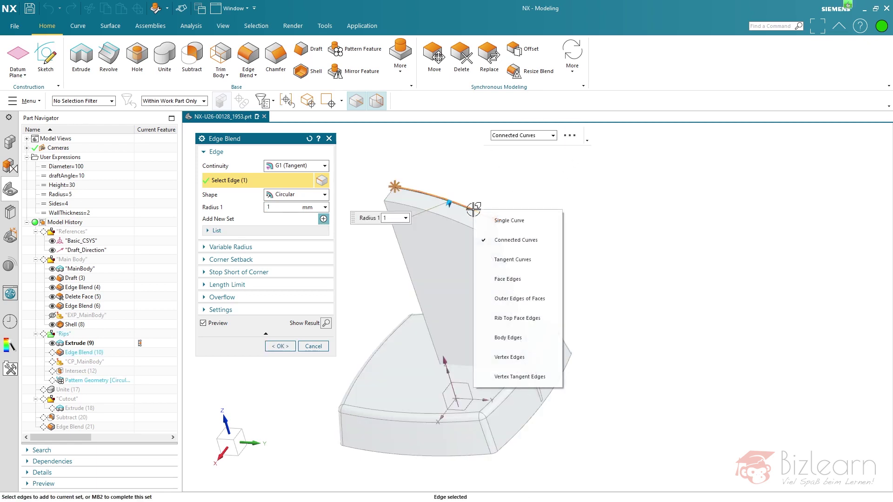
click(516, 335)
click(478, 212)
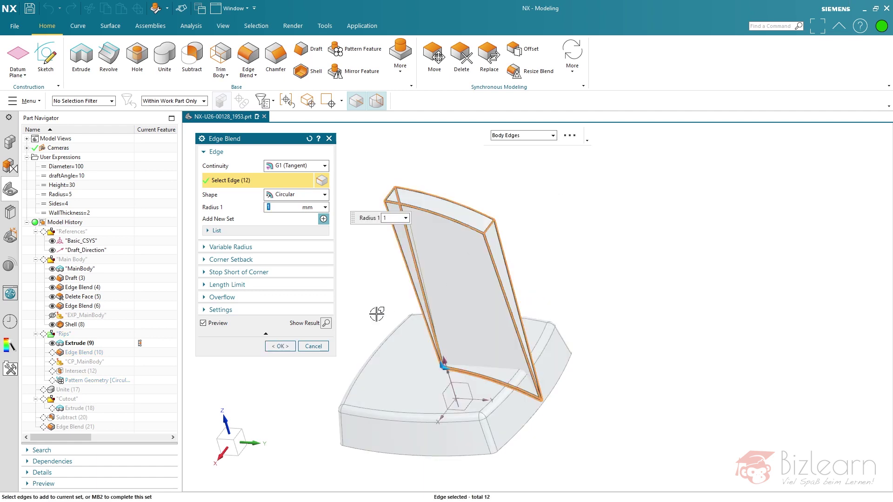
click(313, 347)
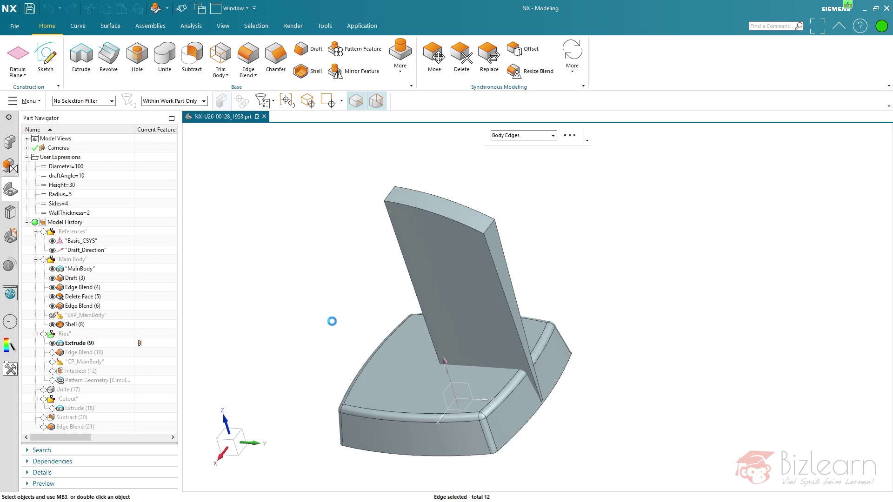
- Make CP_MainBody current and hide the Main Body features, leaving only CP_MainBody
click(140, 362)
click(98, 363)
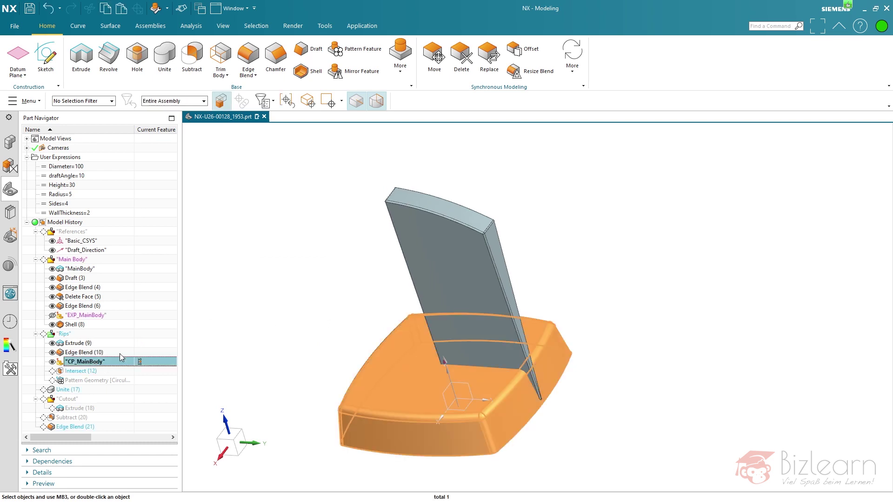
click(98, 316)
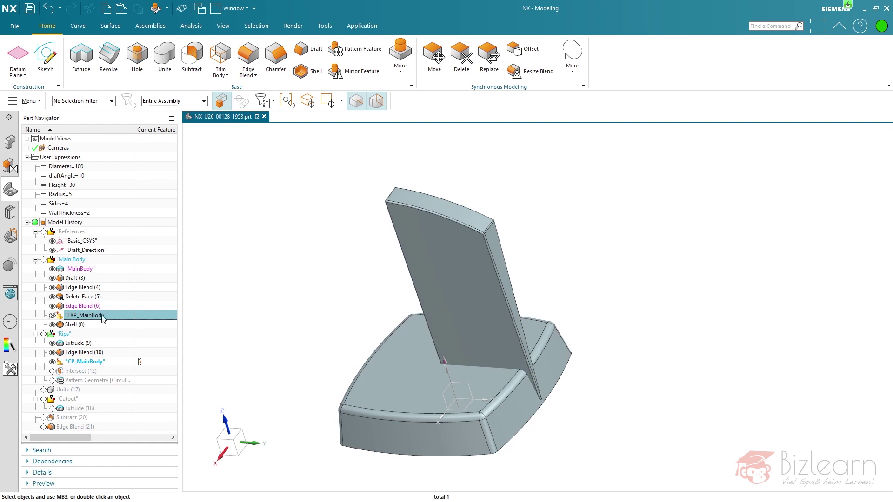
click(109, 363)
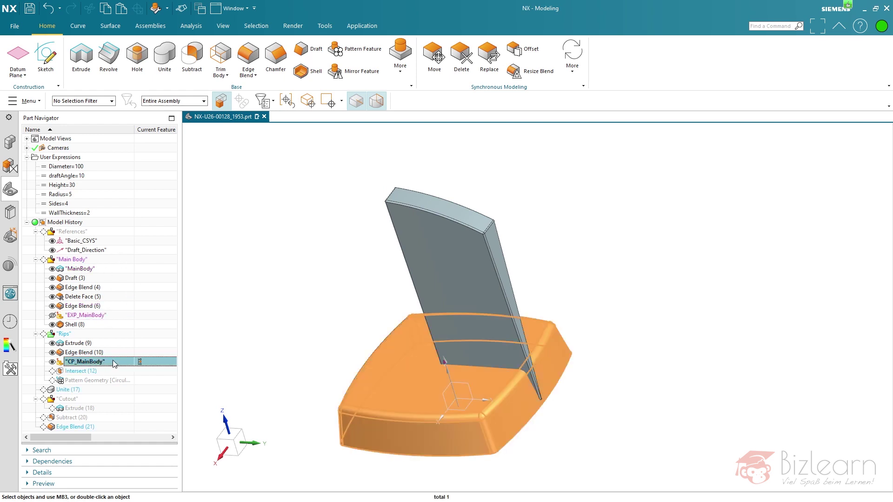
middle_drag(316, 359, 341, 316)
click(52, 324)
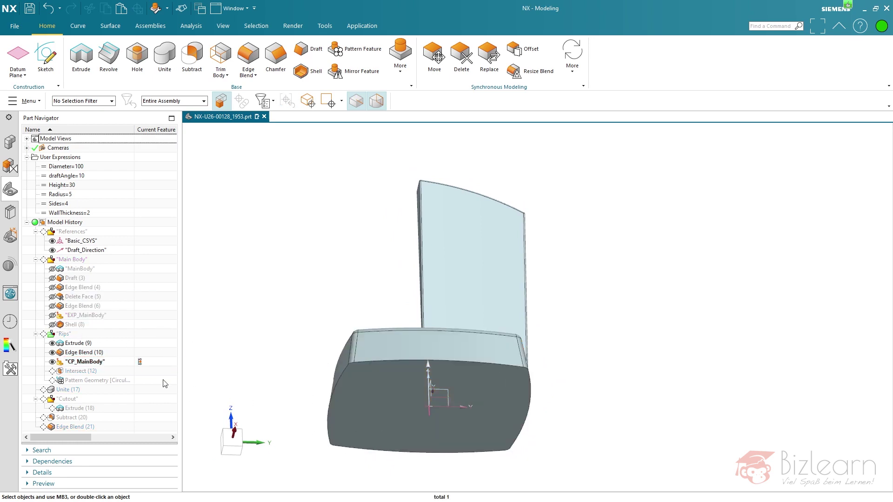
click(105, 363)
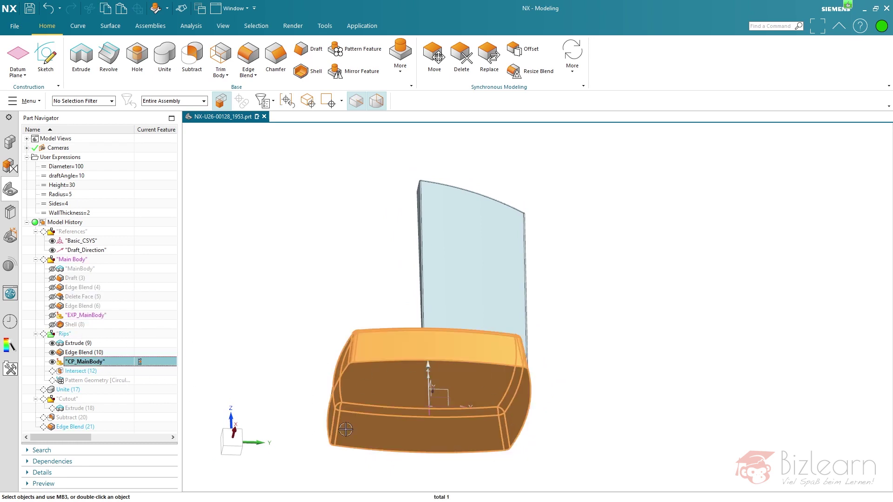
key(Escape)
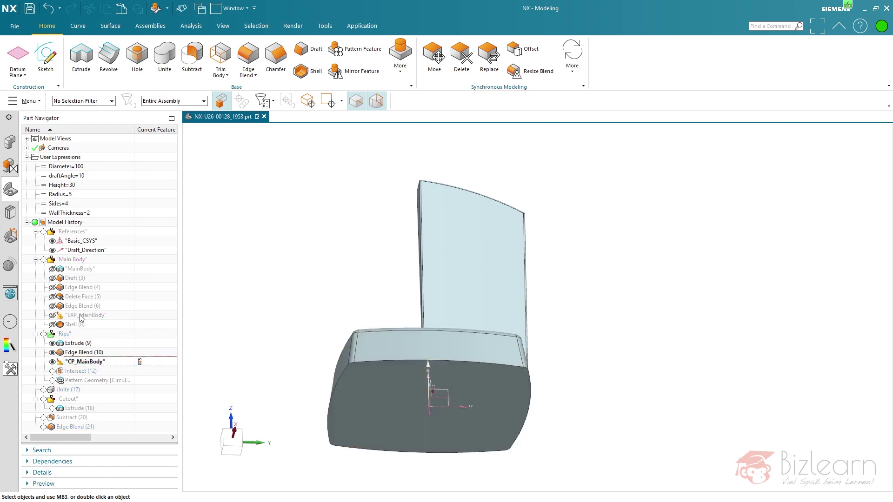
- Make Intersect (12) current and show the MainBody shell again in a near top-down view
click(140, 372)
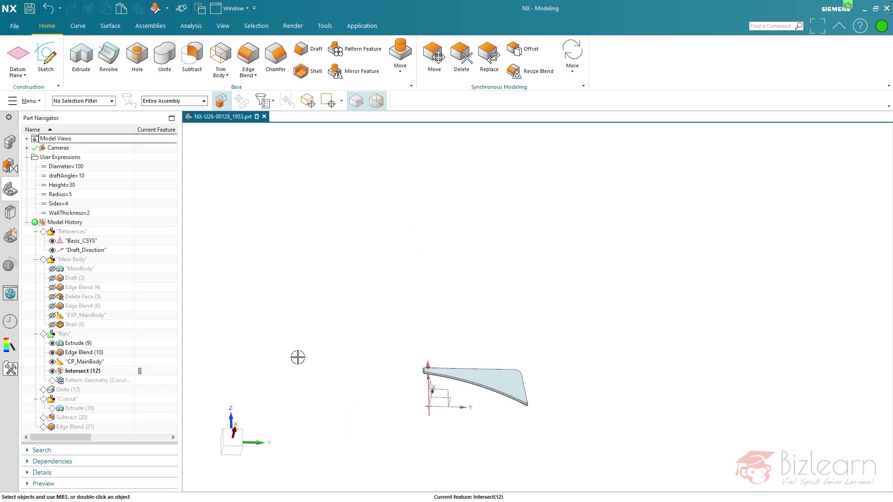
middle_drag(353, 337, 358, 373)
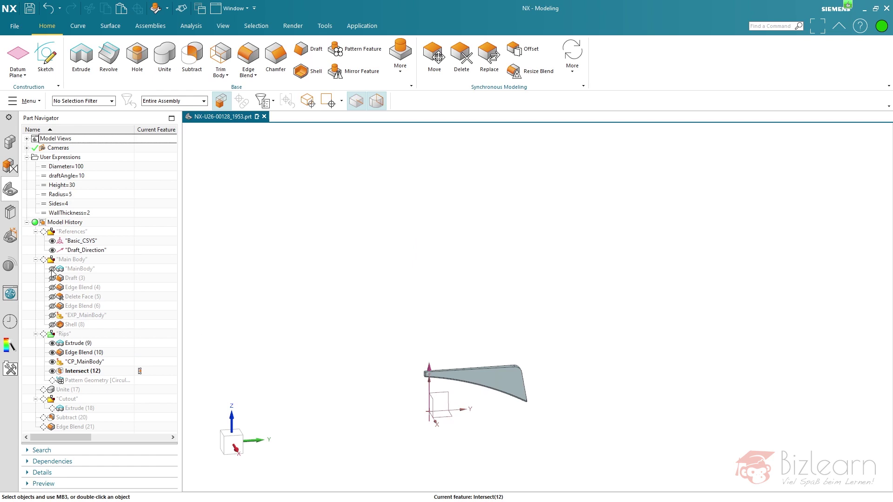
click(51, 269)
middle_drag(369, 319, 379, 267)
middle_drag(438, 258, 434, 419)
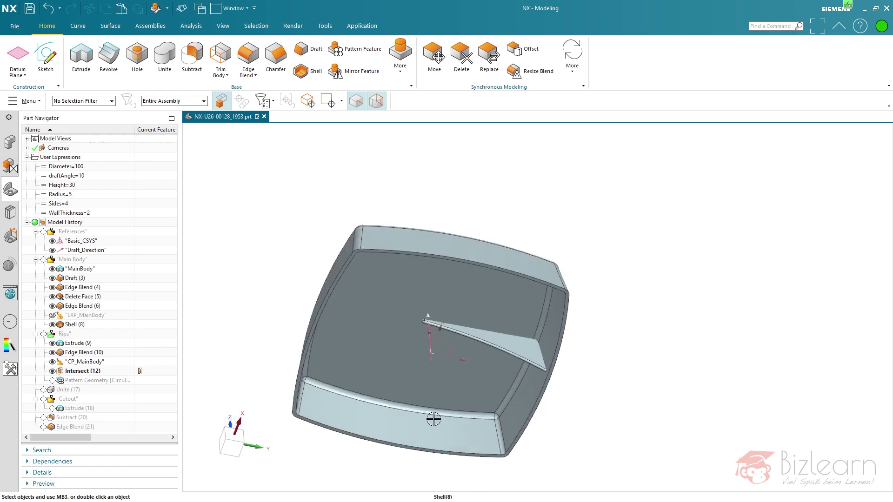
- Make Pattern Geometry (13) current and update the model through Unite (17)
scroll(433, 419, up, 1)
click(141, 382)
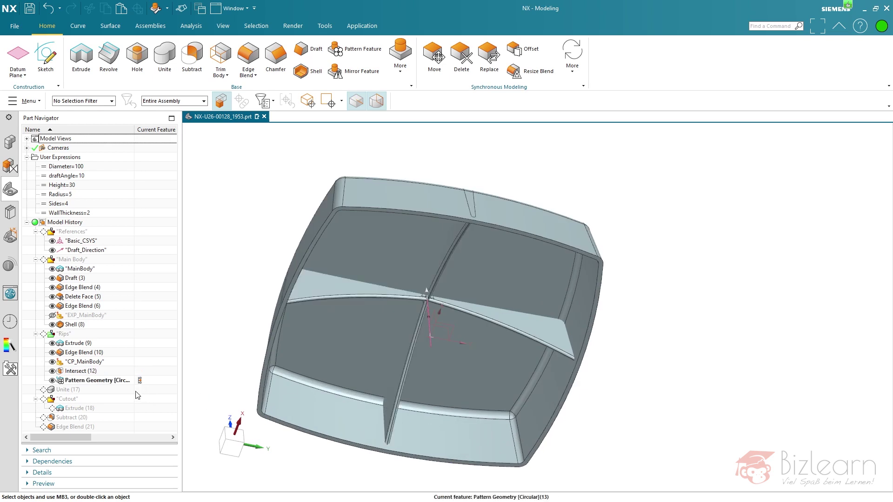
click(111, 382)
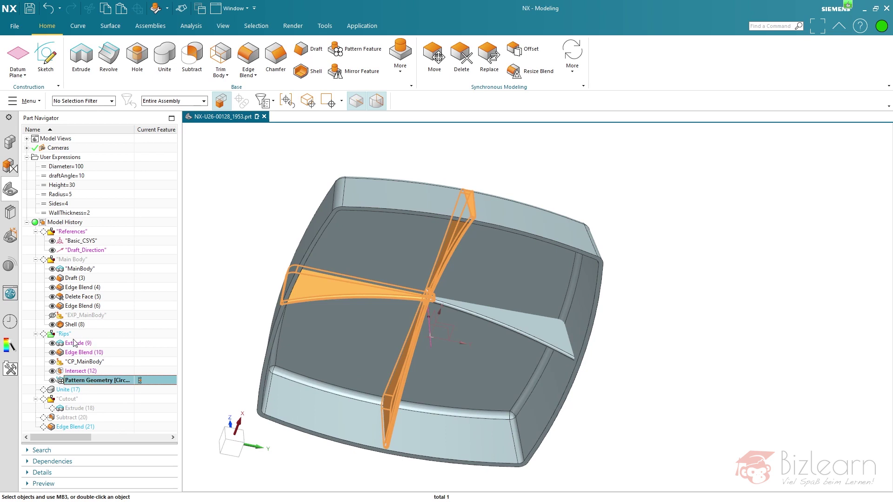
double_click(78, 380)
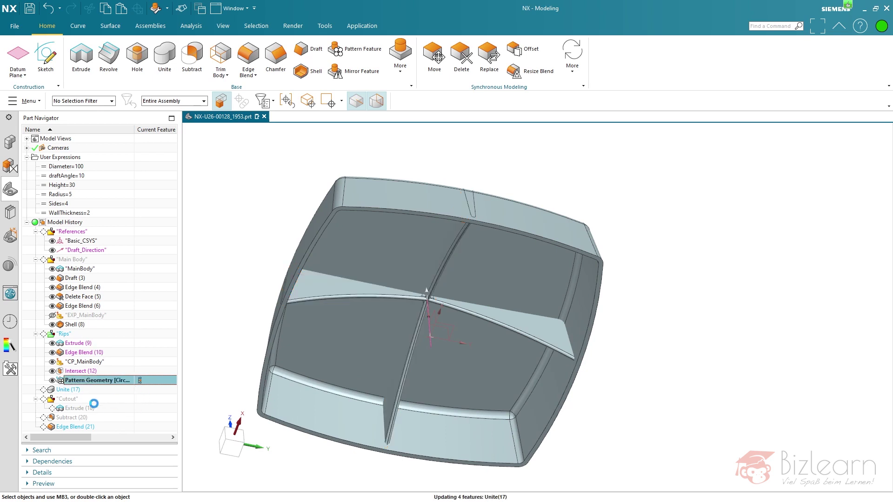
- Collapse the Main Body and Rips groups and open Unite (17) for editing
click(35, 259)
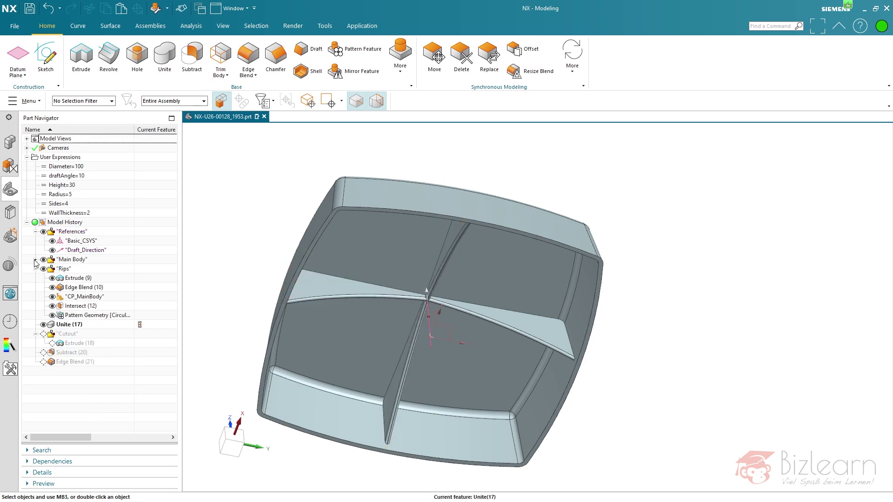
click(35, 269)
click(67, 279)
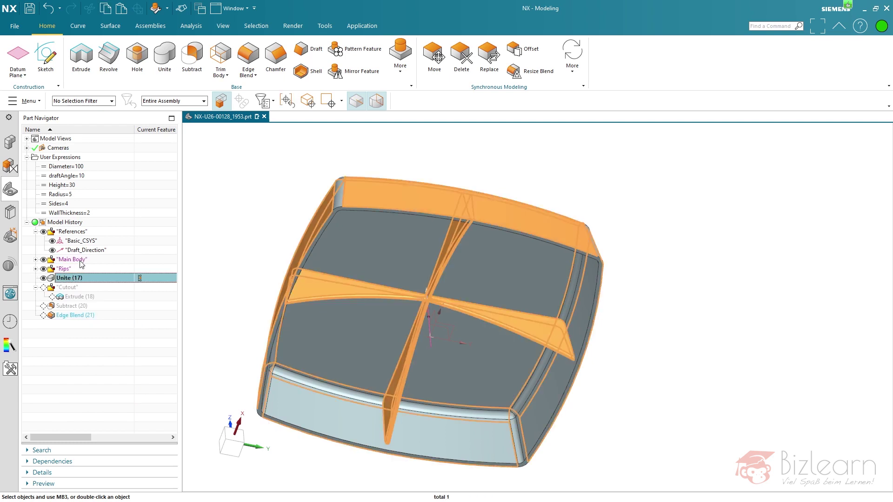
click(36, 269)
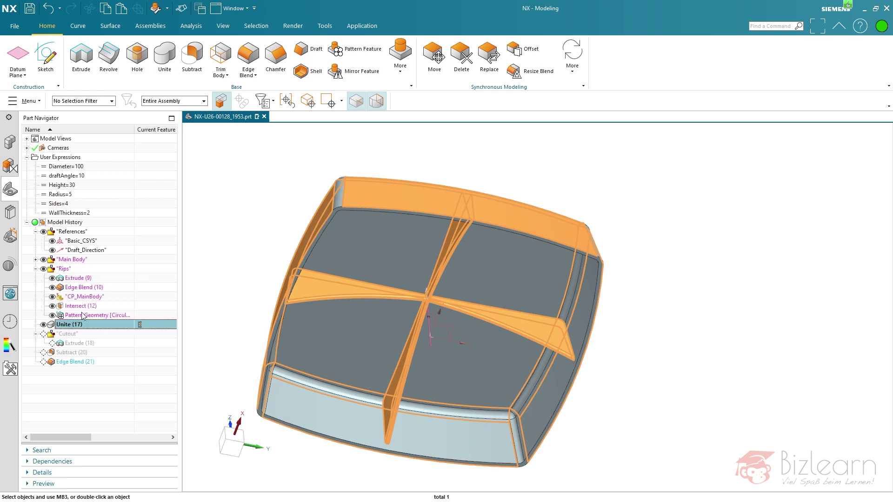
click(35, 269)
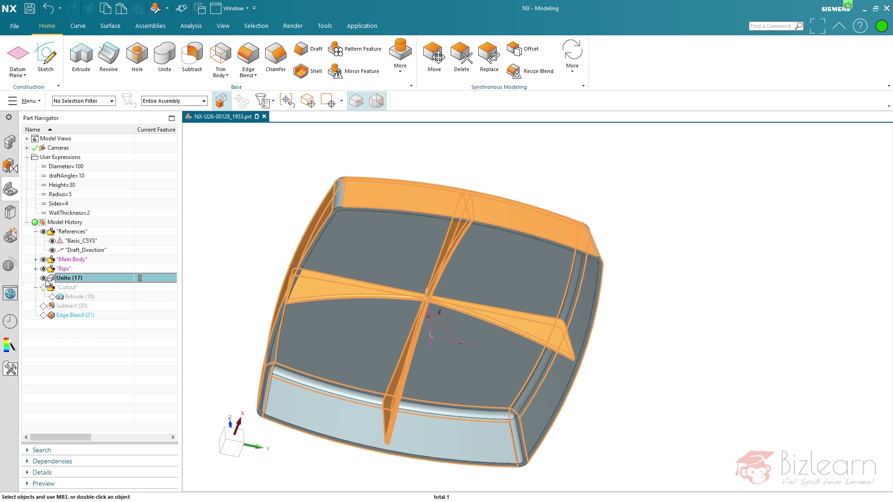
double_click(75, 278)
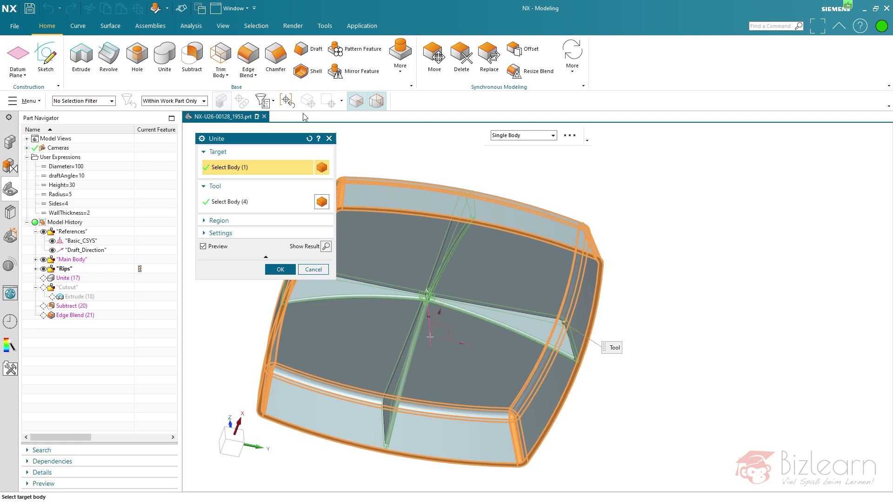
- Clear the Unite bodies, set one rib as target, add the main body and last rib as tools, and apply
click(287, 101)
click(258, 199)
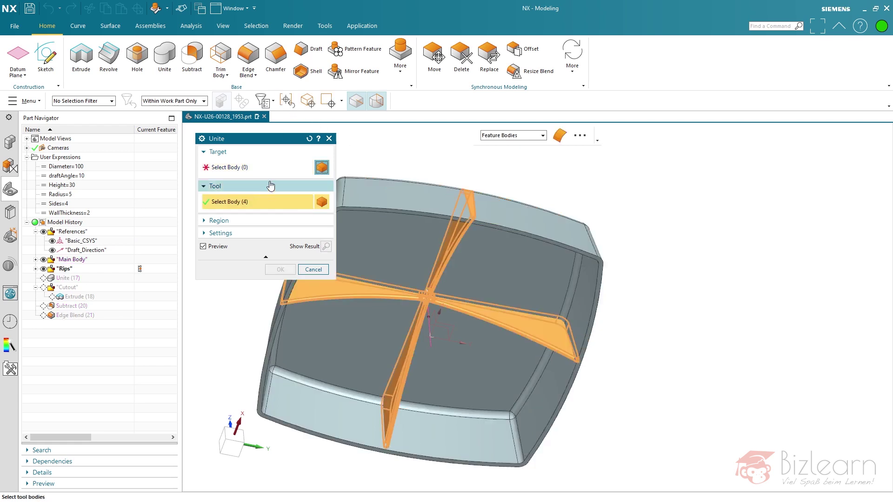
click(287, 101)
click(360, 291)
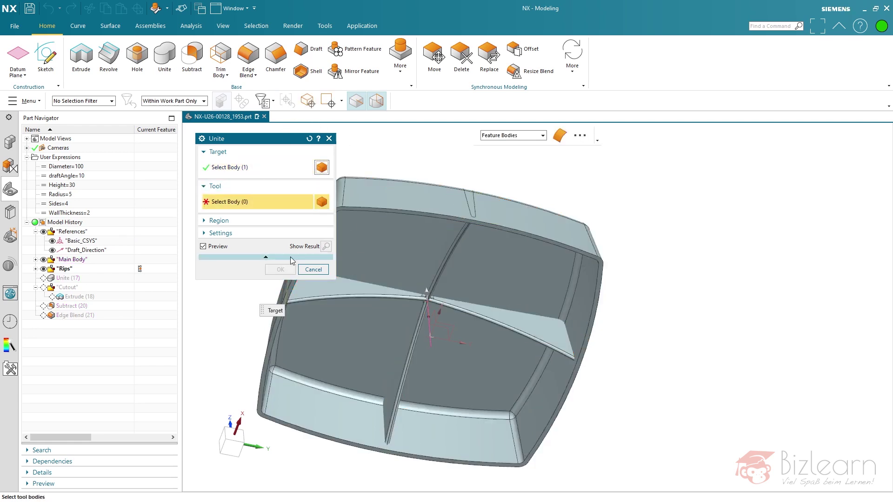
click(419, 263)
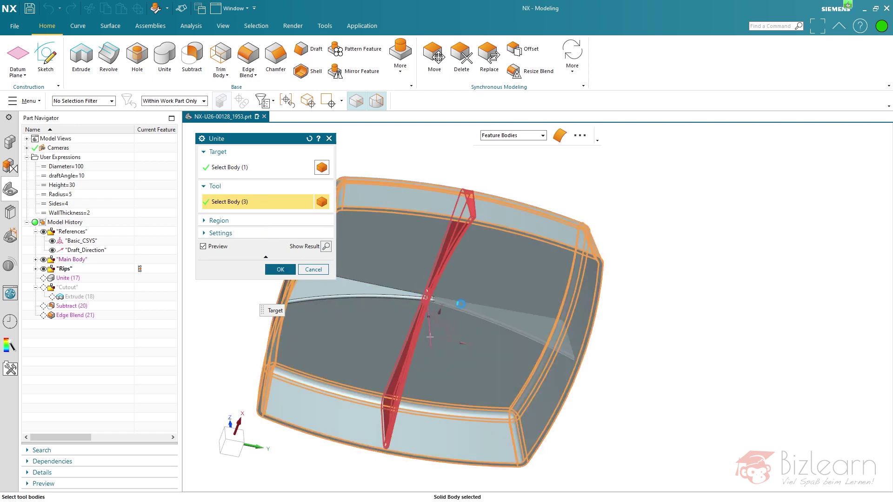
click(590, 327)
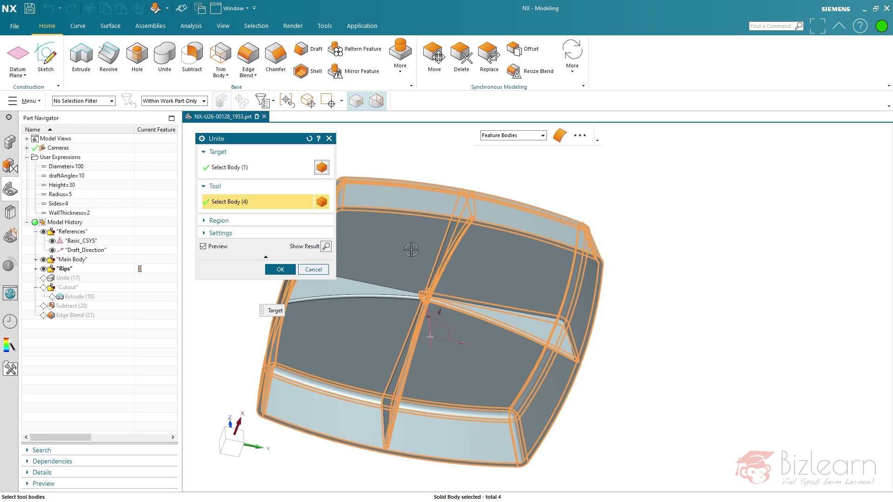
click(235, 168)
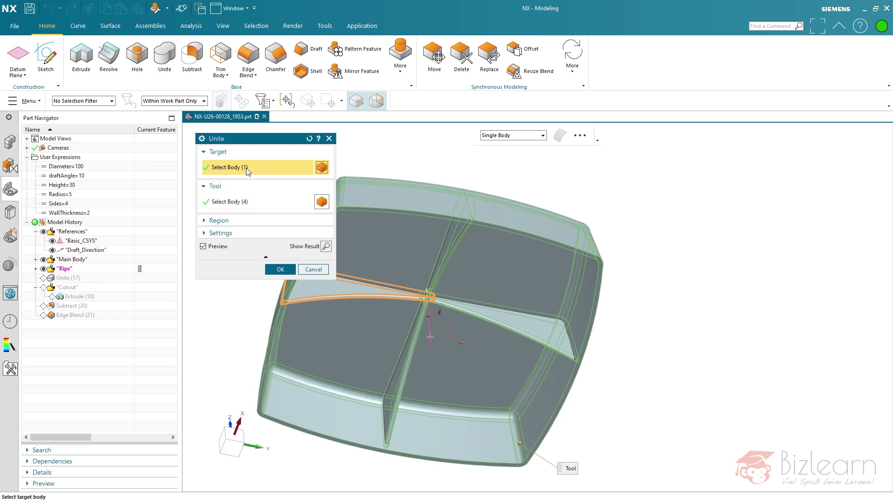
click(281, 269)
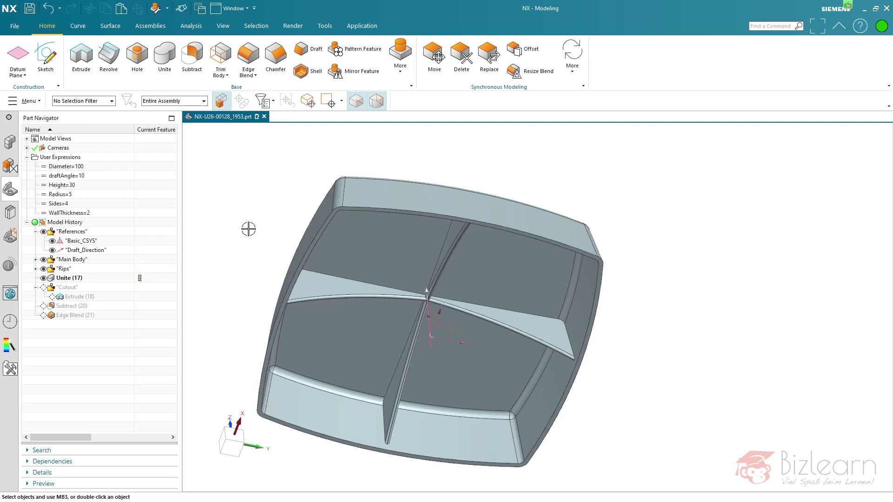
- Check the patterned ribs' display settings unchanged, then roll the model back to Shell (8)
click(358, 201)
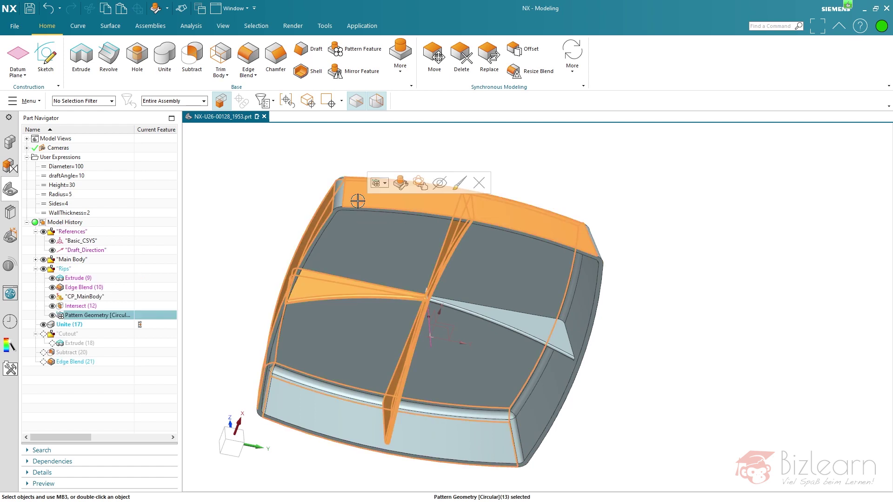
click(457, 185)
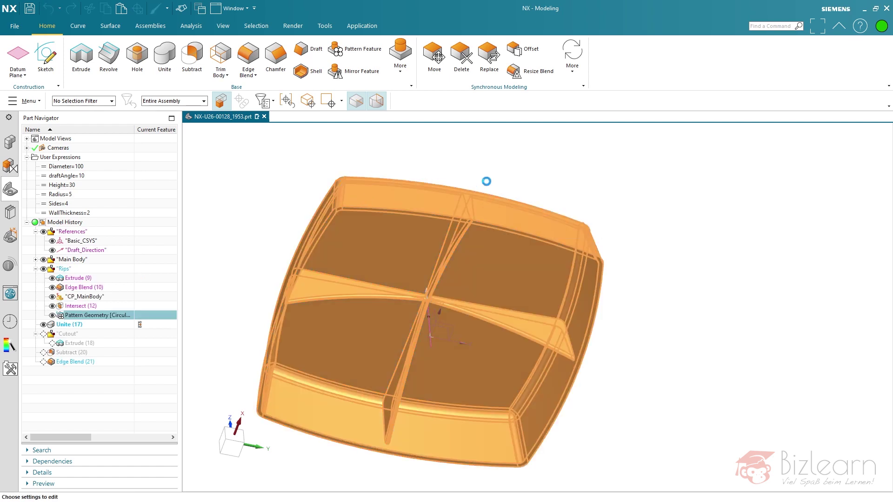
click(308, 411)
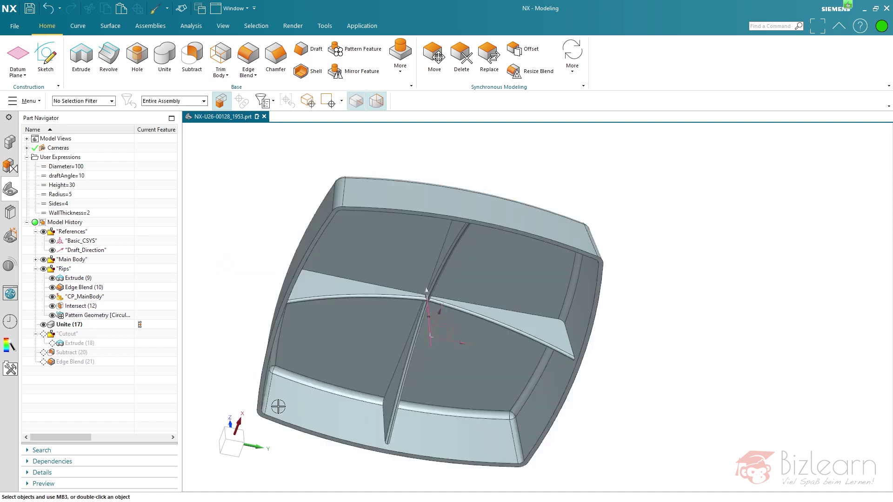
click(36, 260)
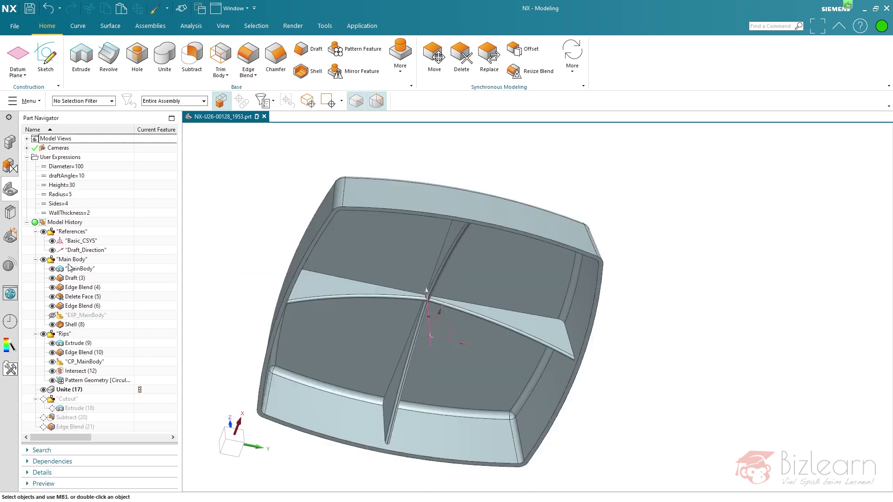
click(138, 325)
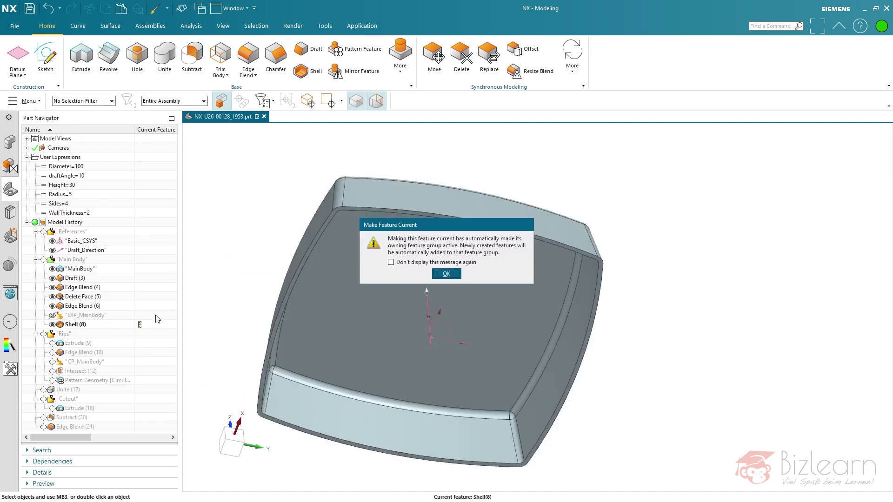
key(Return)
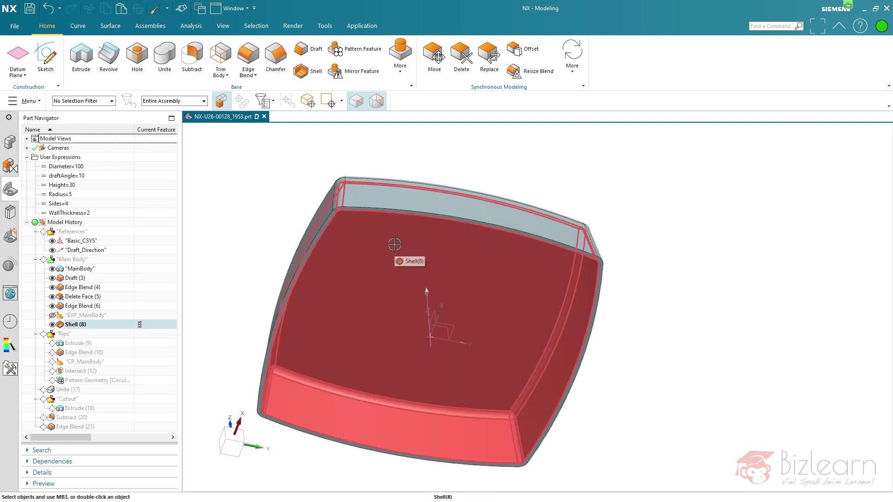
- Colour the lid's solid body green and make Unite (17) current again
click(394, 244)
click(535, 210)
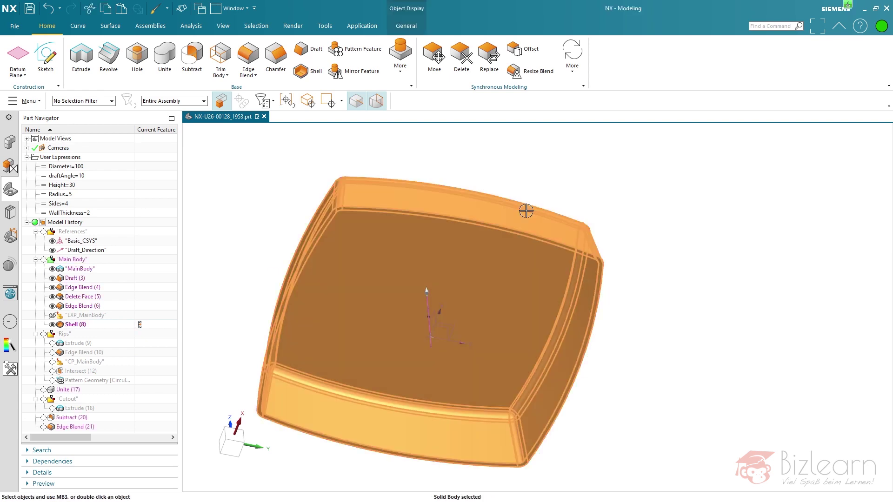
click(547, 194)
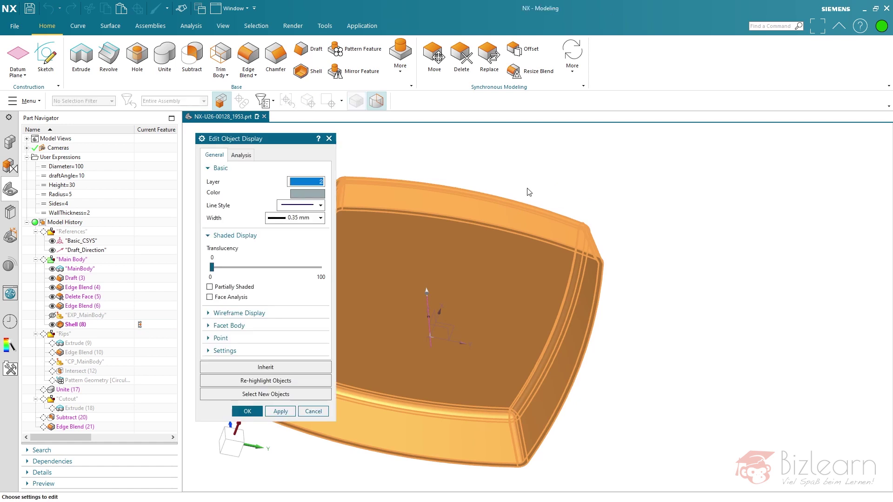
click(320, 194)
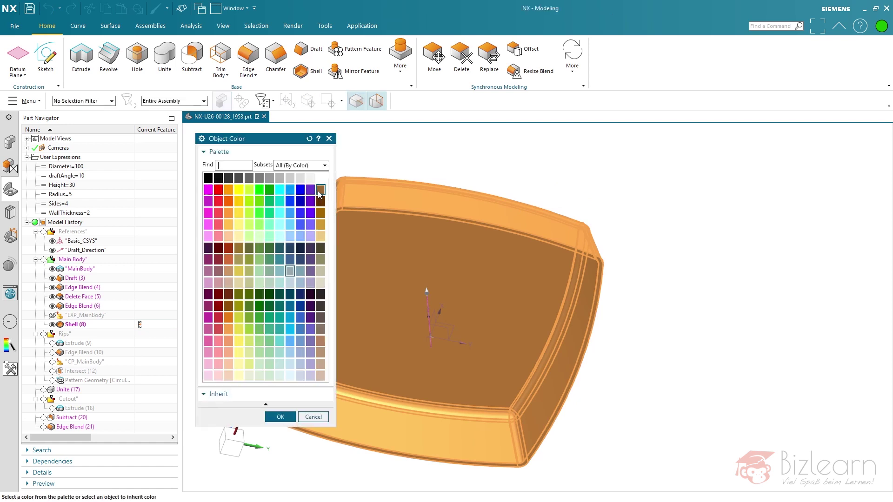
double_click(269, 190)
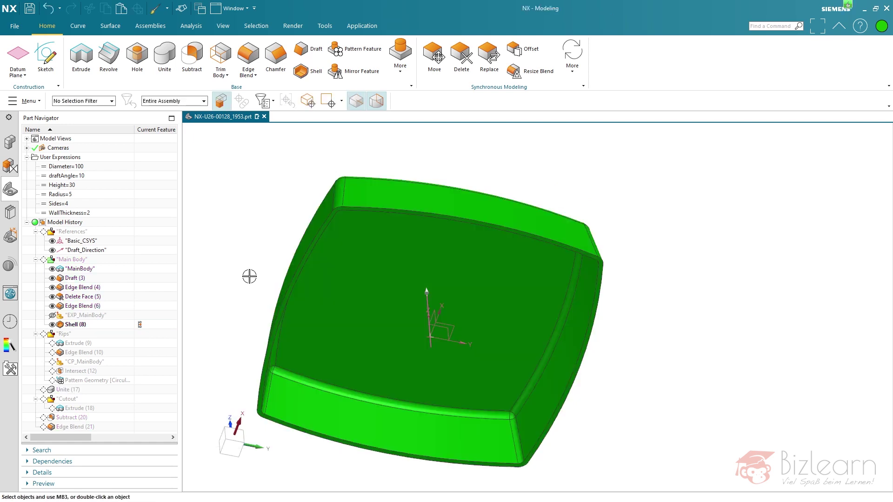
scroll(203, 298, up, 2)
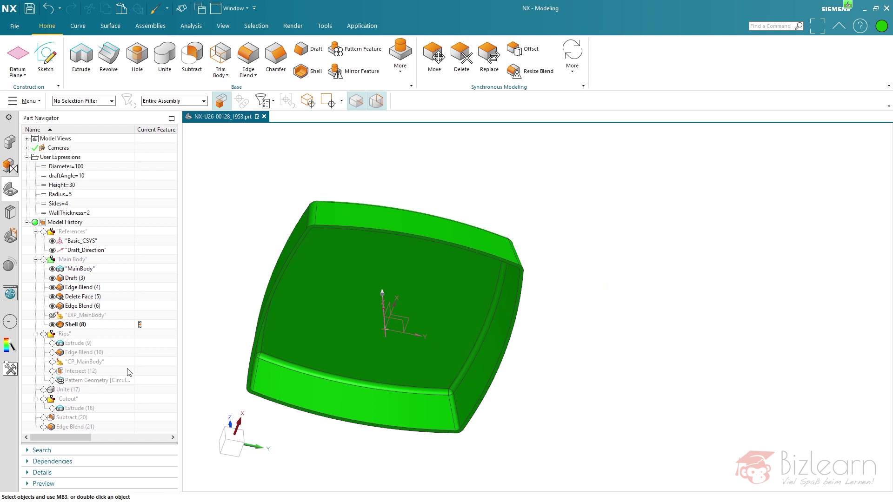
click(140, 390)
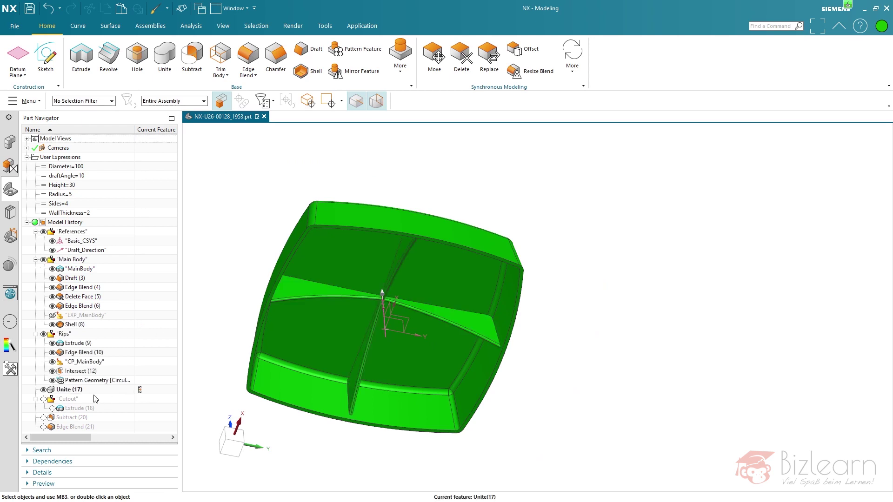
- Edit Unite (17) with the green main body as target and all four ribs as tools, previewing then applying
double_click(70, 391)
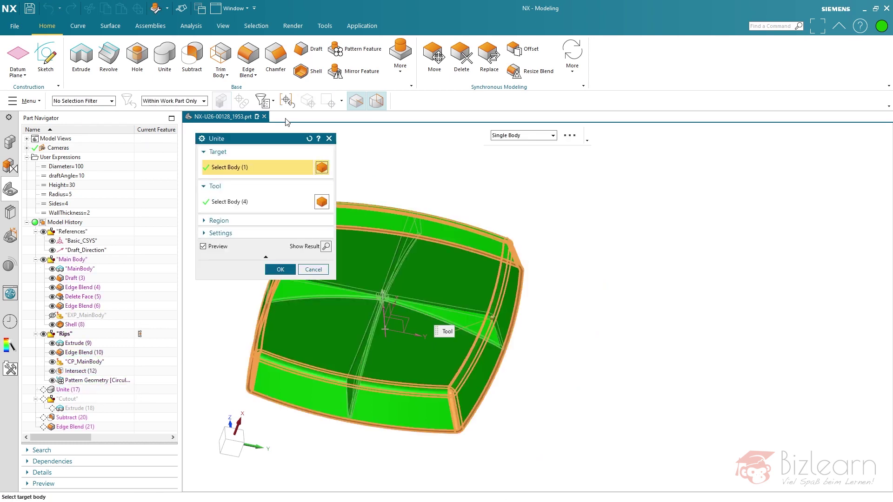
click(286, 101)
click(254, 202)
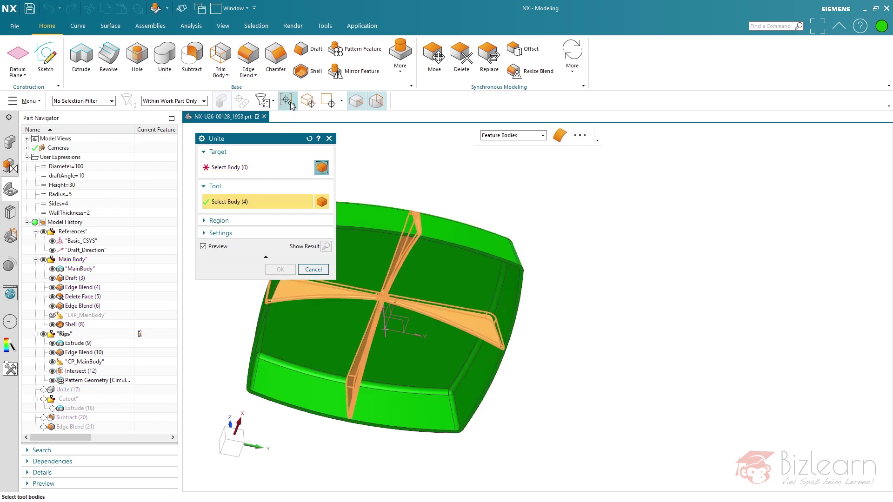
click(264, 165)
click(279, 300)
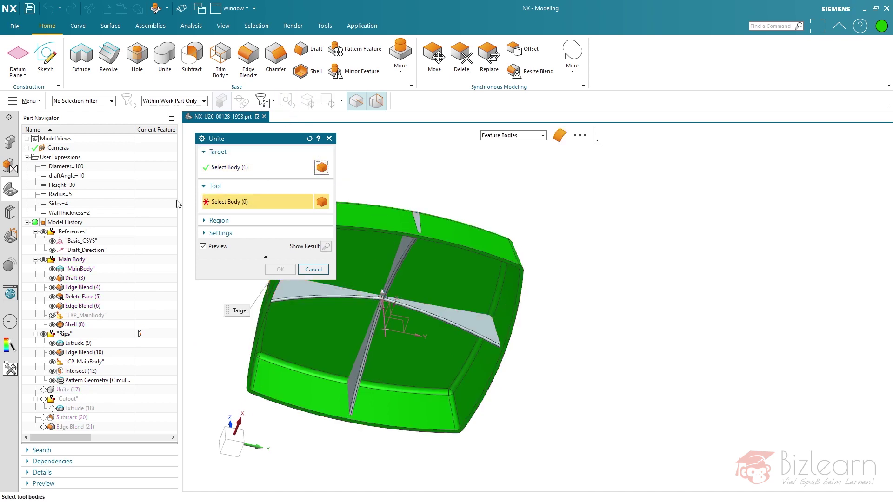
click(379, 228)
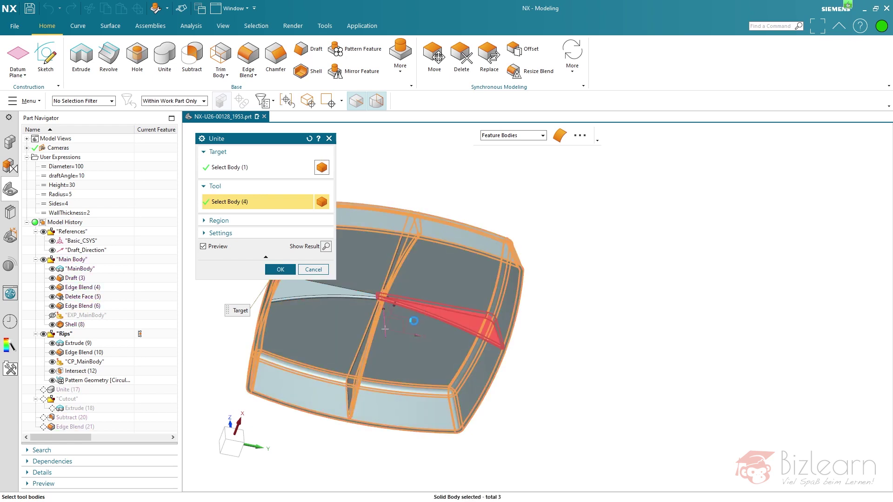
click(414, 321)
click(326, 247)
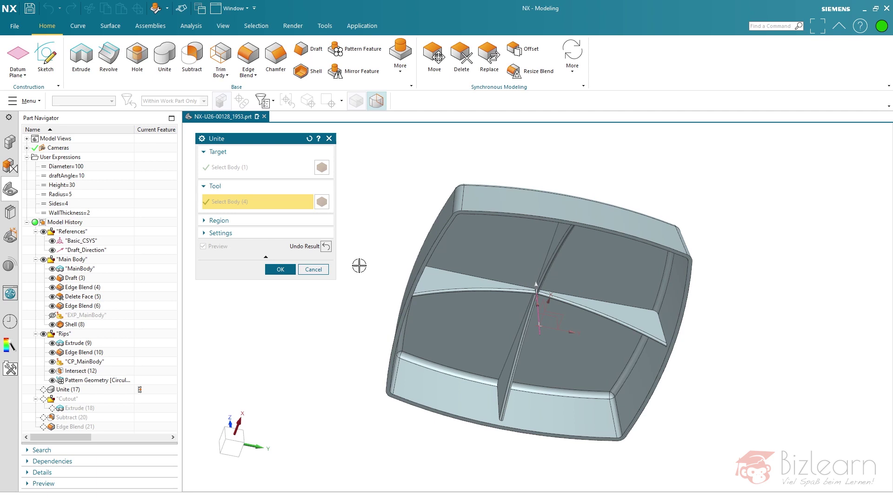
click(313, 269)
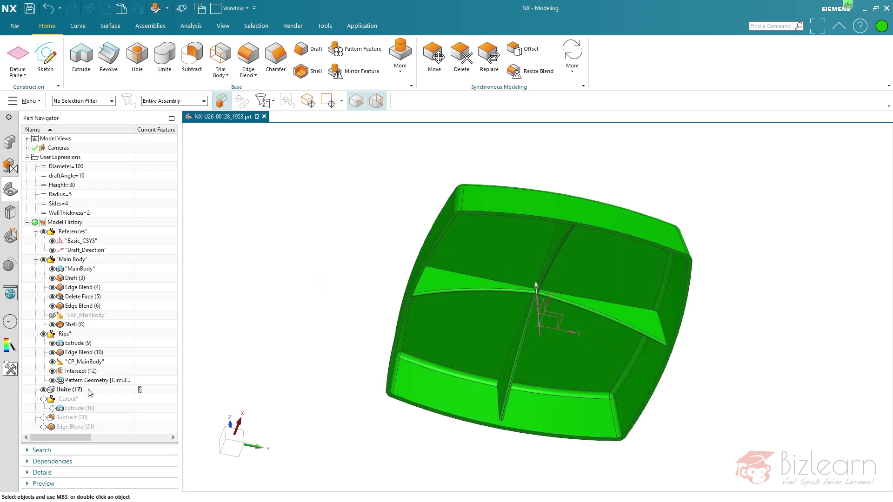
- Highlight the Main Body and Rips feature groups, clear the selection, and start a new Extrude
click(79, 261)
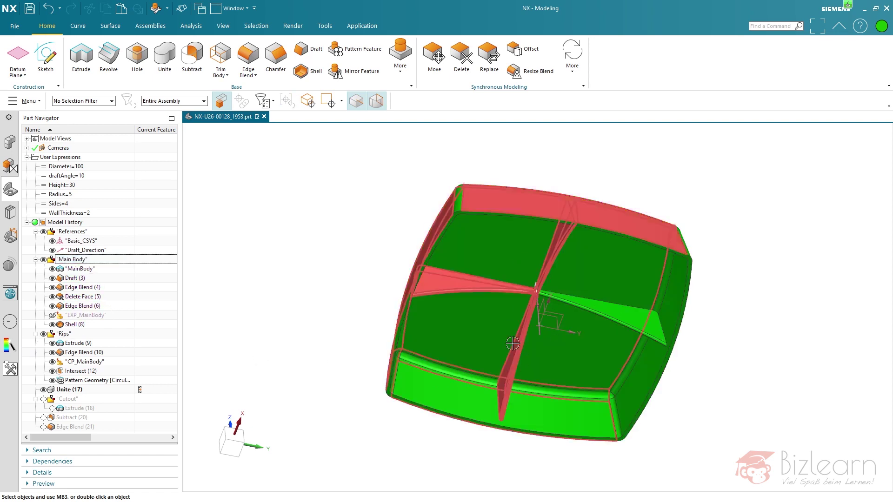
click(65, 334)
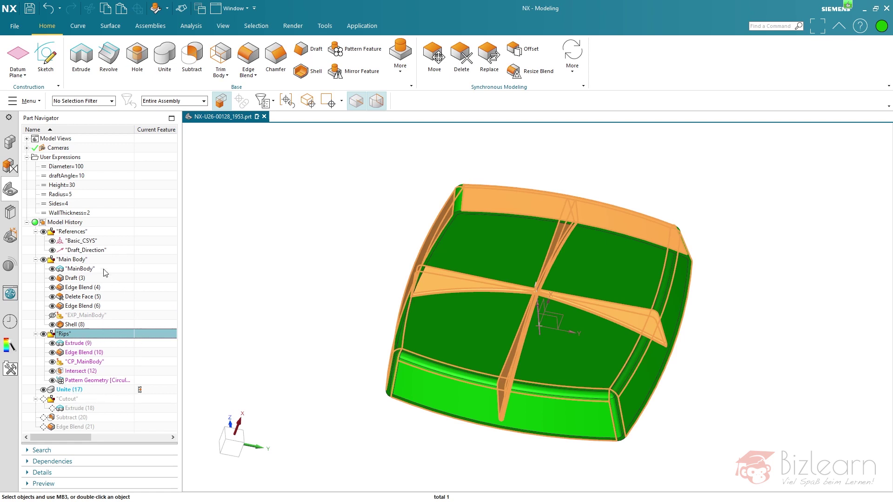
key(Escape)
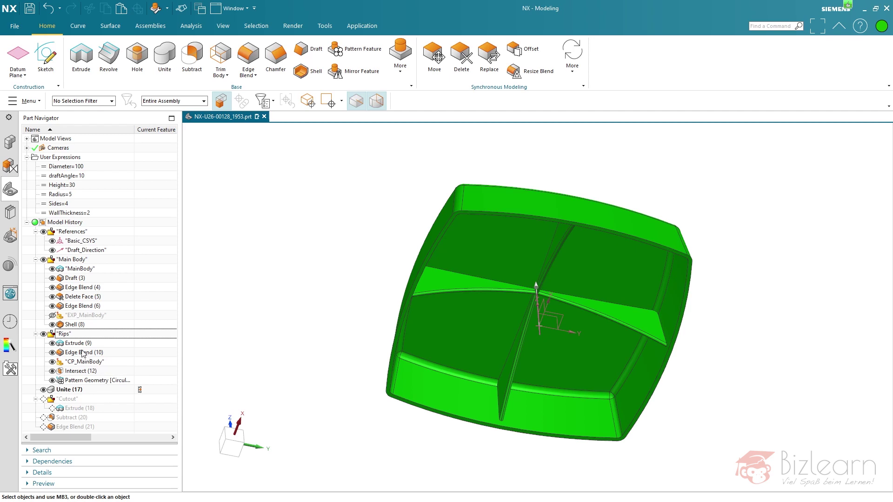
click(81, 55)
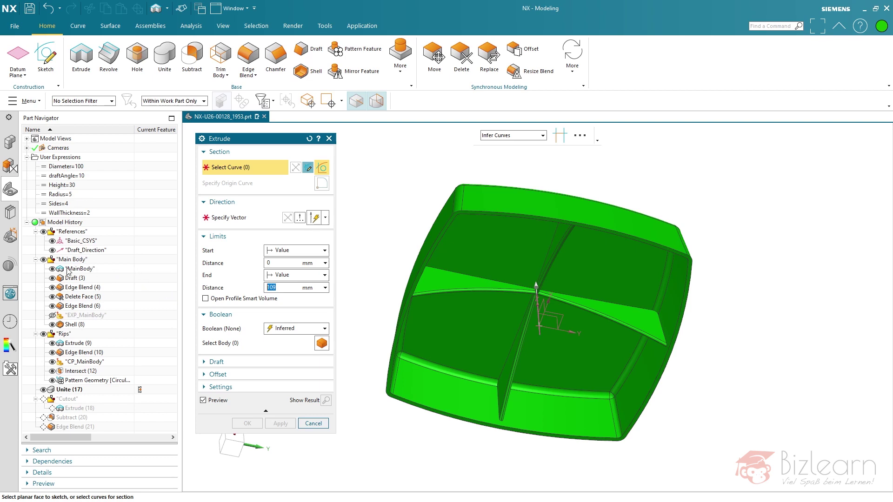
- Cancel the unfinished extrusion and select the whole Solid Body of MainBody
click(313, 423)
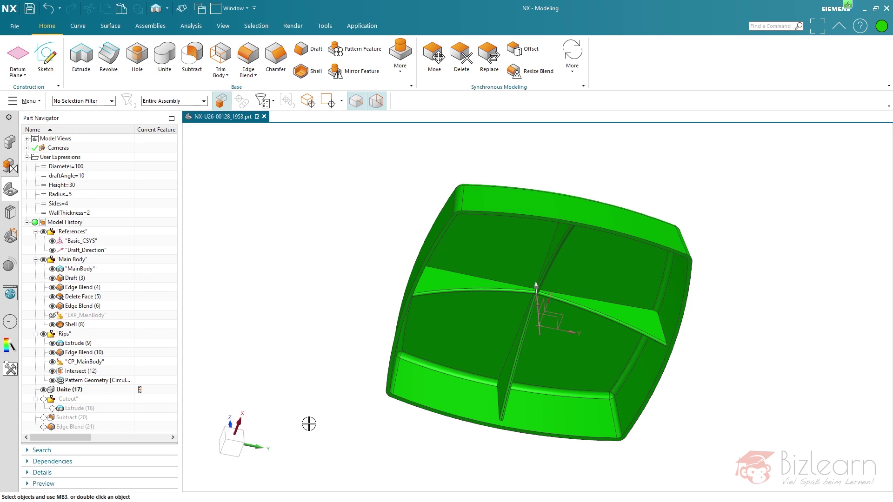
click(473, 337)
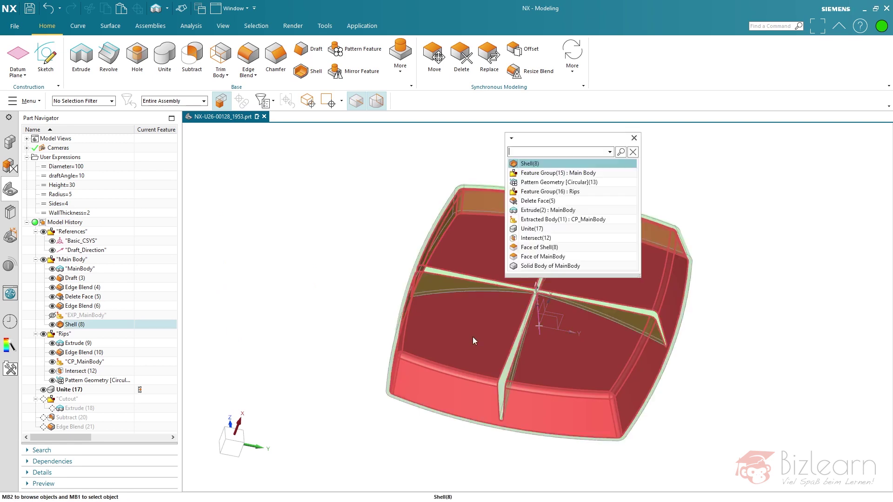
click(533, 272)
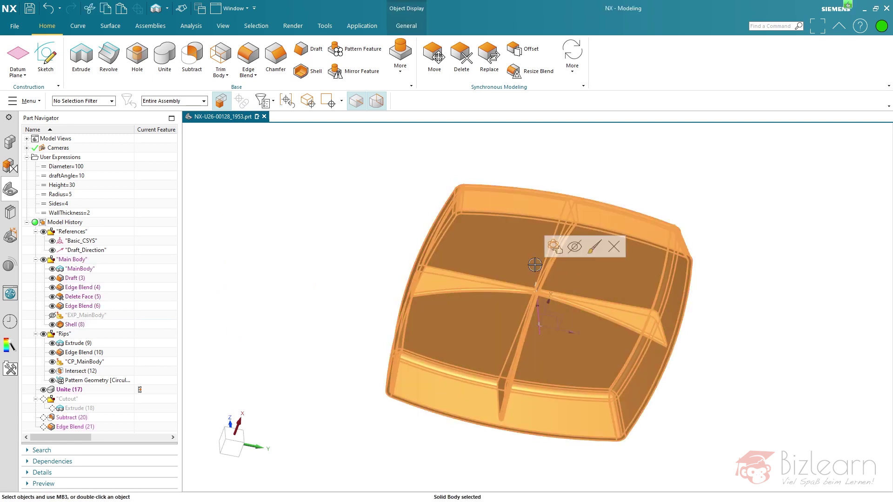
- Show the body's Information listing, select its body ID line in the dependency graph, then close it
key(ctrl+i)
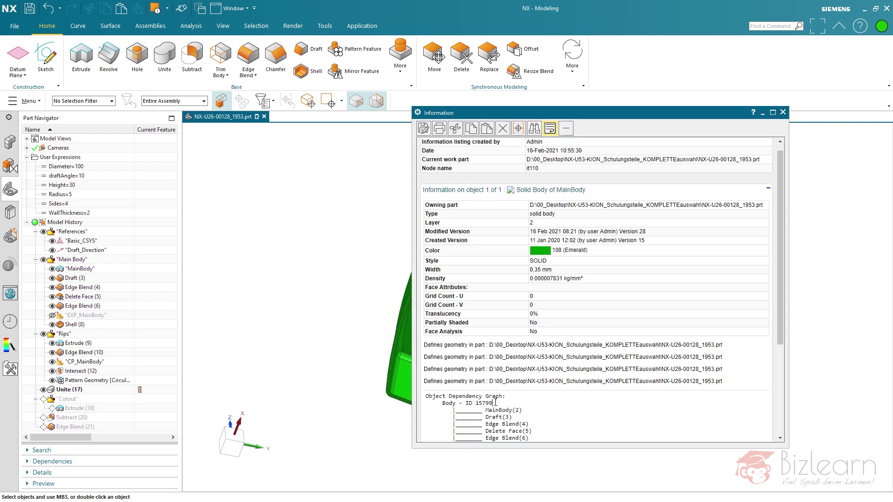
drag(496, 403, 476, 403)
click(493, 403)
drag(485, 403, 444, 402)
click(783, 112)
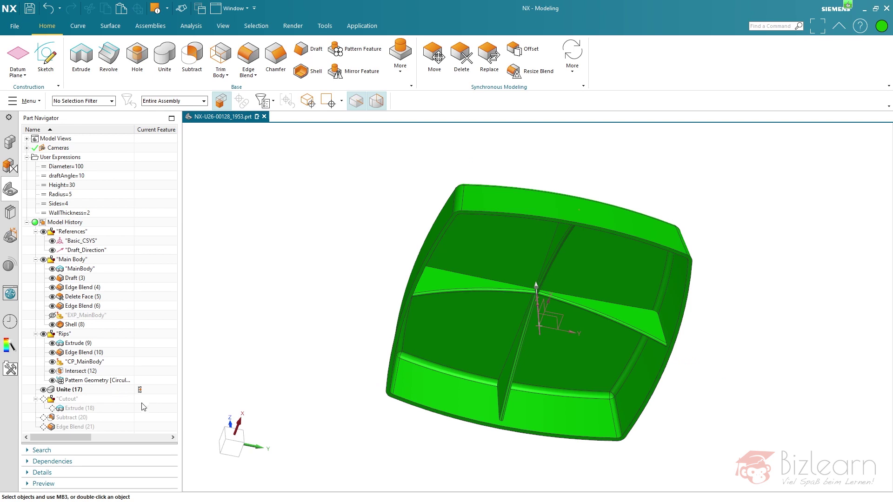
- Make Subtract (20) current to restore the hole and collapse the Main Body, Rips and Cutout groups
click(141, 417)
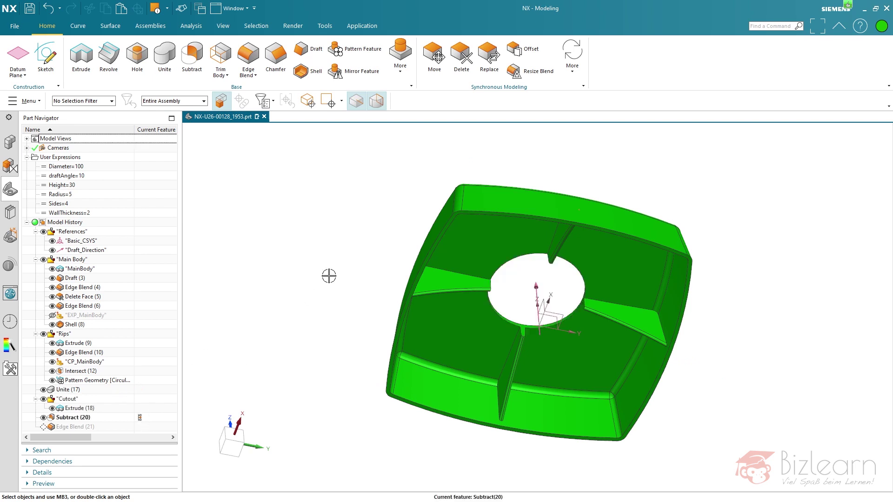
middle_drag(329, 275, 319, 319)
click(35, 259)
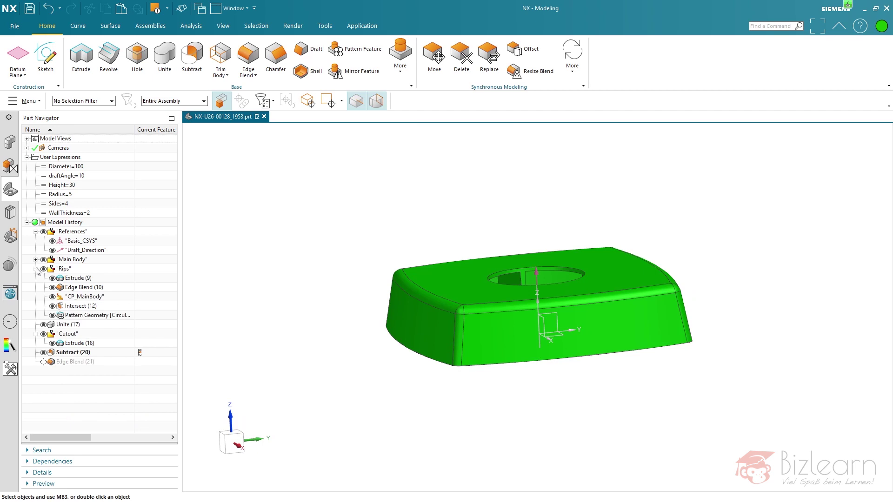
click(36, 269)
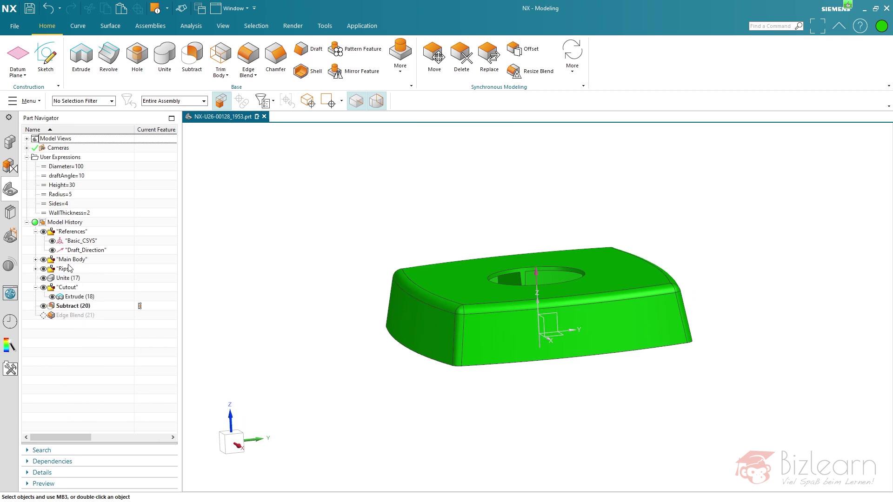
click(36, 287)
- Make Edge Blend (21) current, collapse the References group, and begin editing the Sides expression
click(74, 297)
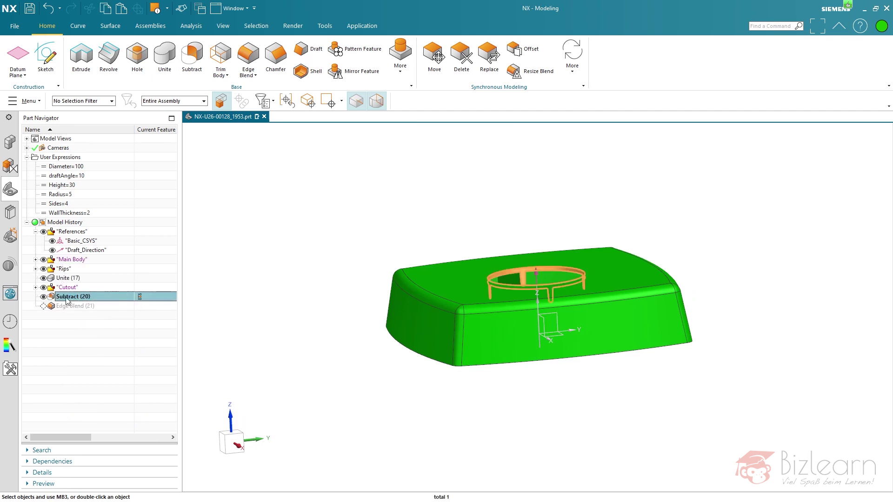
click(140, 306)
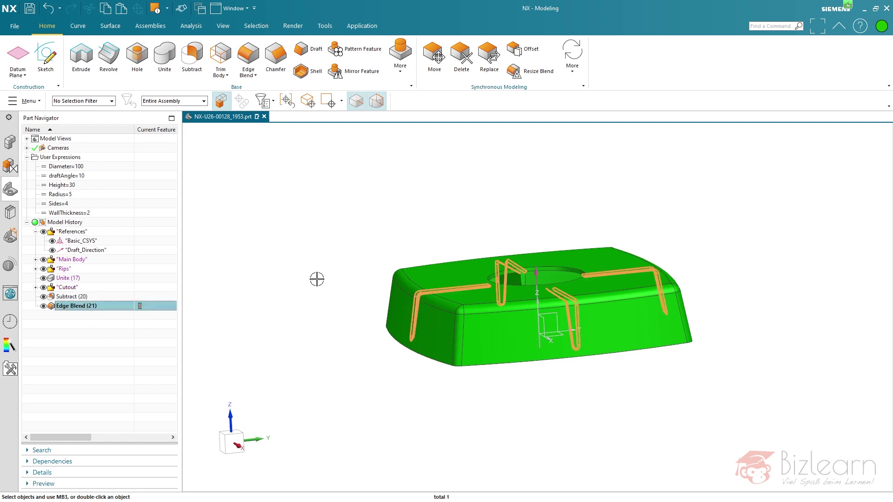
middle_drag(316, 277, 319, 296)
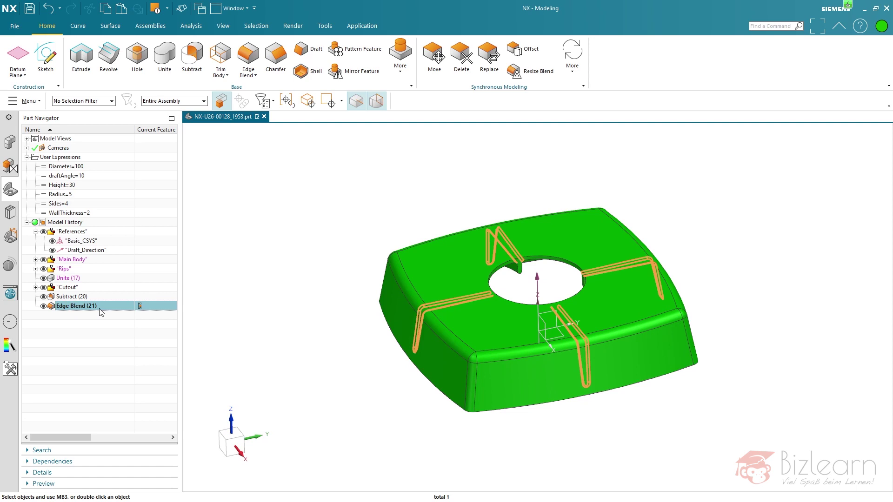
click(36, 231)
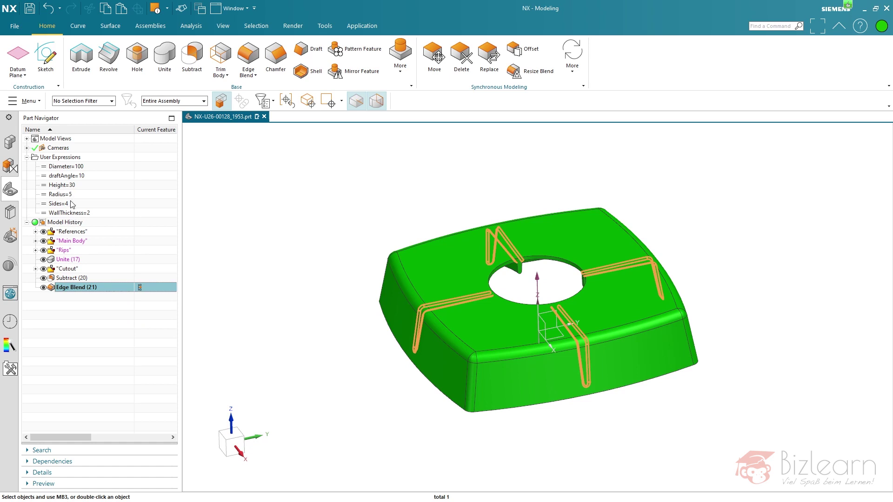
double_click(69, 203)
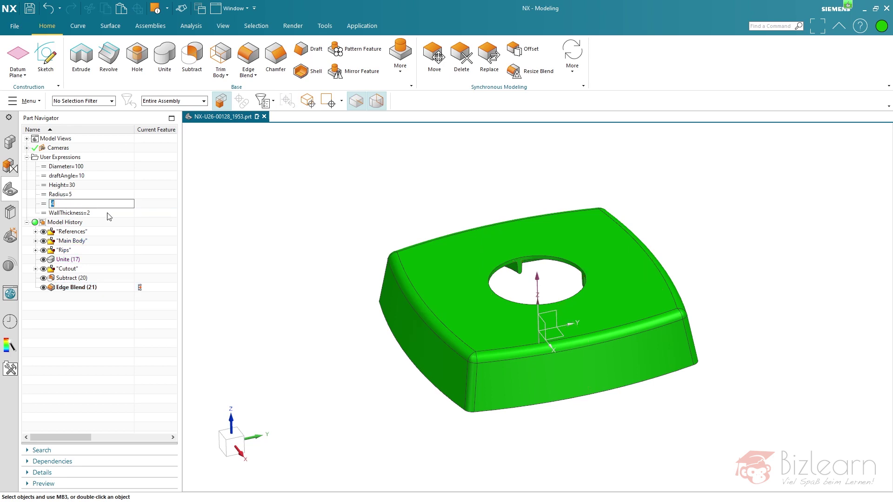
- Commit Sides = 3 for a triangular lid, dismiss the update warning, and fit the rebuilt part
key(Return)
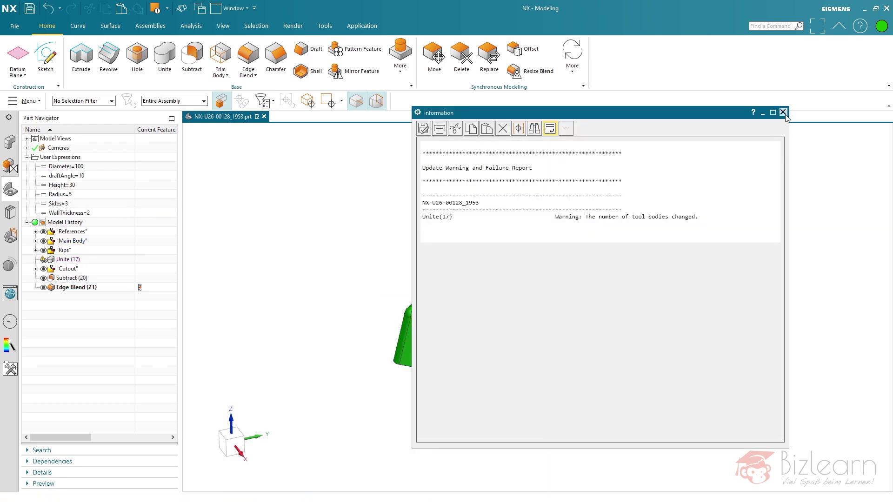
click(783, 112)
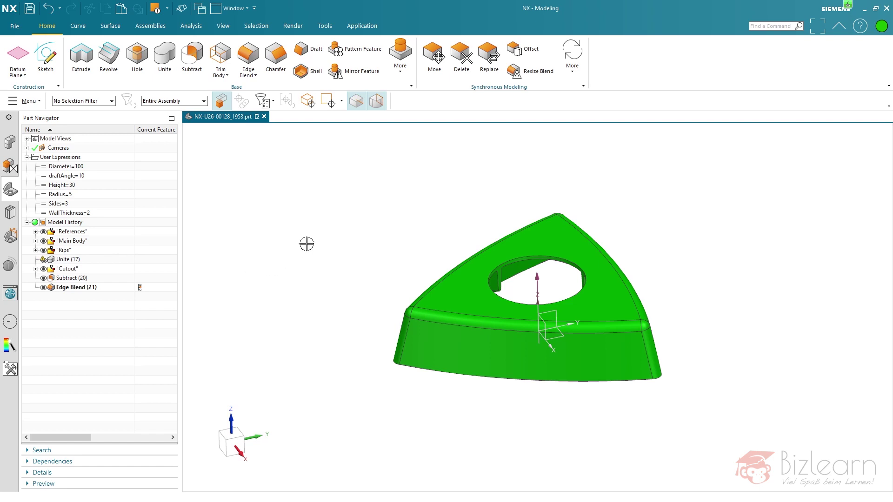
mouse_move(305, 243)
middle_down()
mouse_move(305, 267)
mouse_move(306, 212)
mouse_move(309, 256)
middle_up()
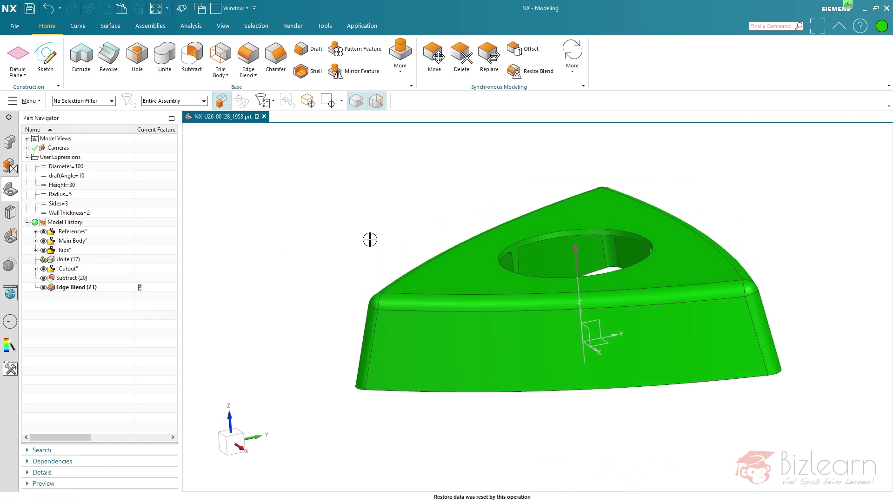
middle_drag(372, 239, 364, 205)
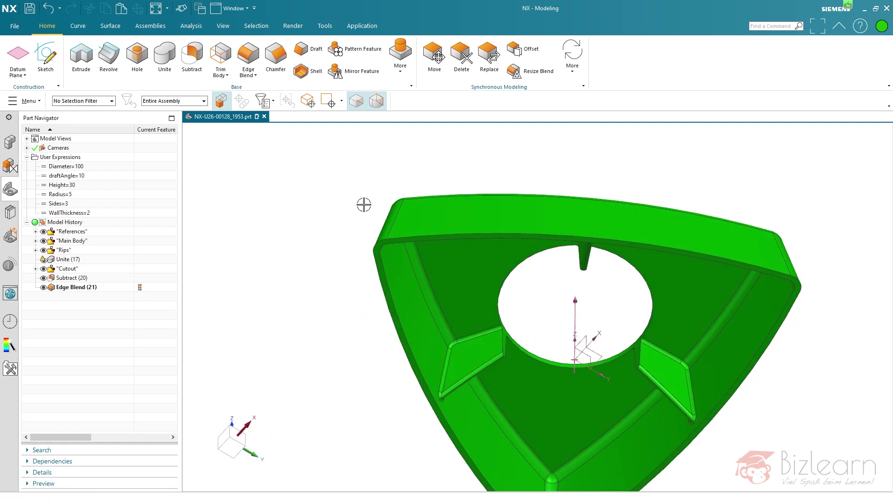
key(ctrl+f)
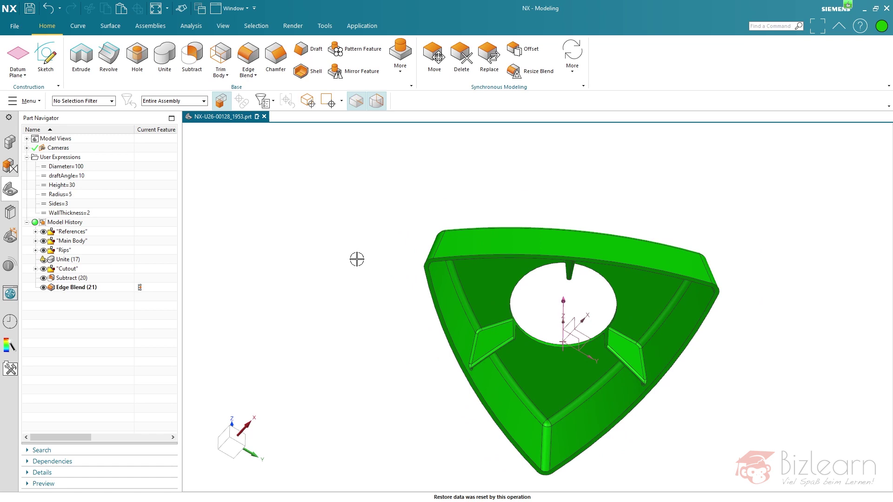
mouse_move(348, 261)
middle_down()
mouse_move(351, 247)
mouse_move(349, 261)
middle_up()
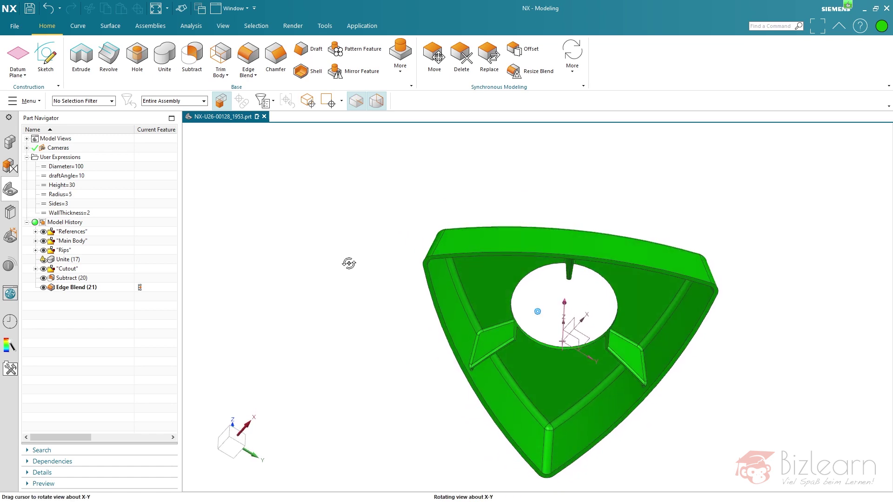
right_click(66, 131)
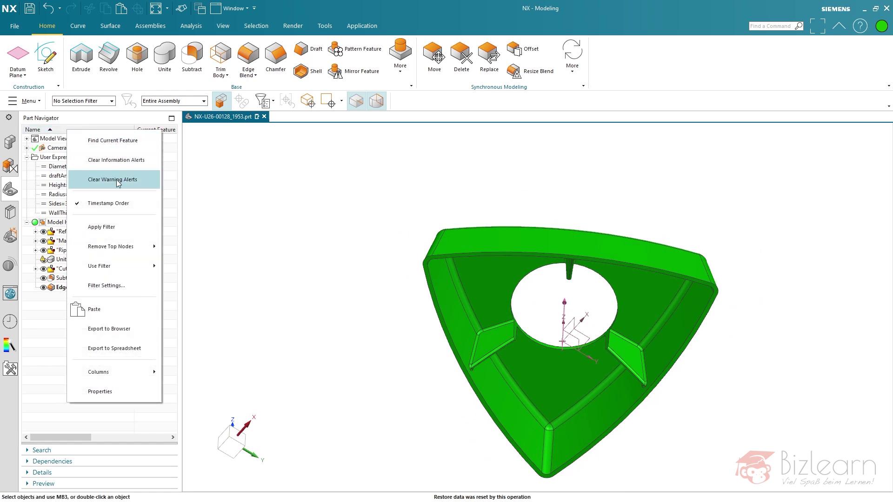
- Re-edit Unite (17), preview its result and accept it to clear the tool-body warning
click(47, 323)
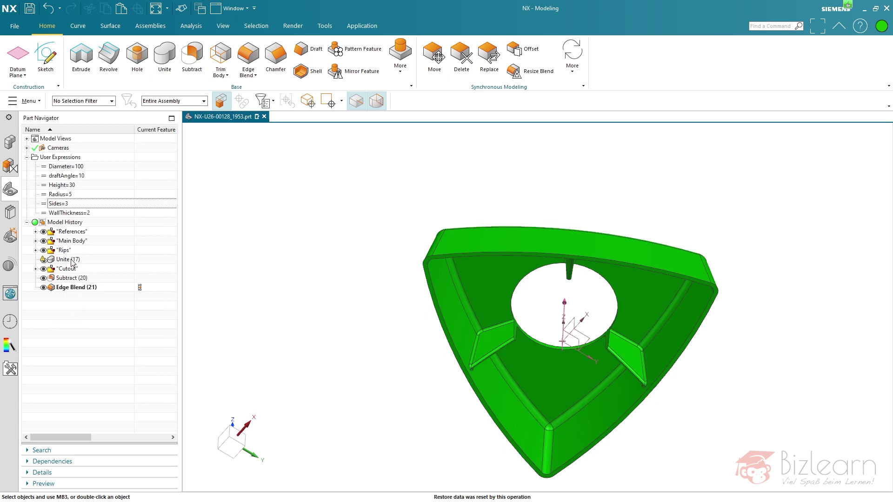
mouse_move(68, 262)
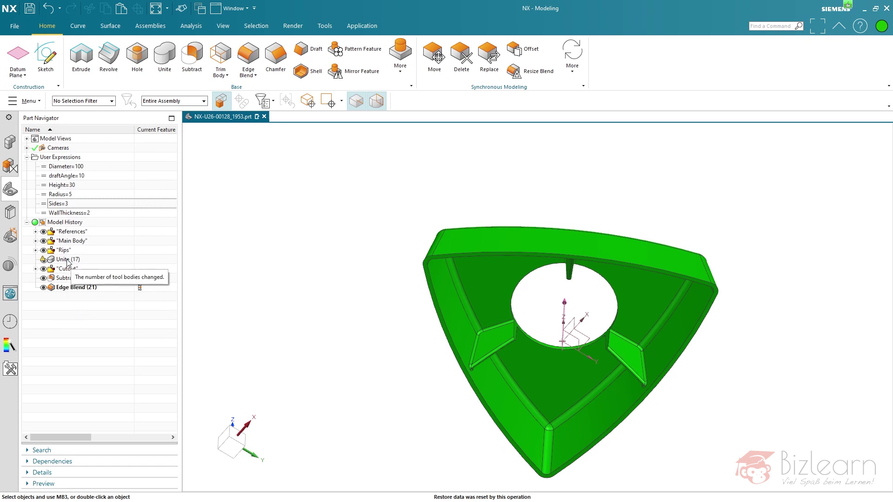
double_click(67, 261)
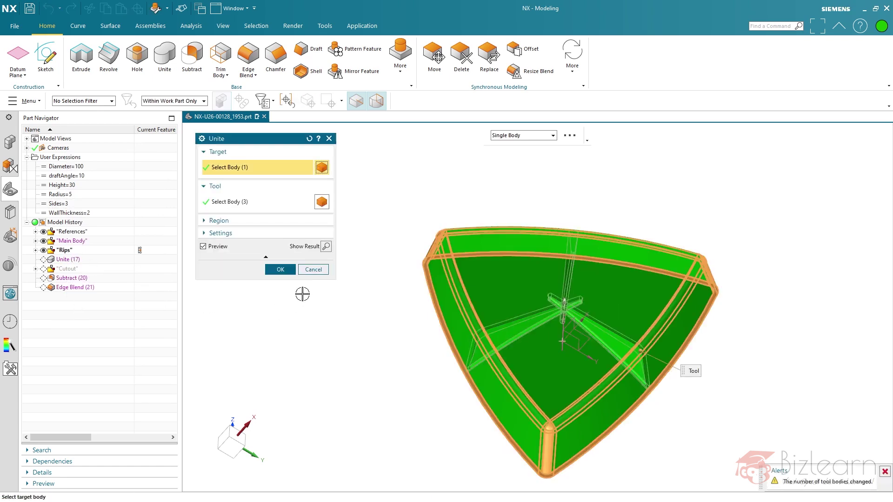
click(326, 247)
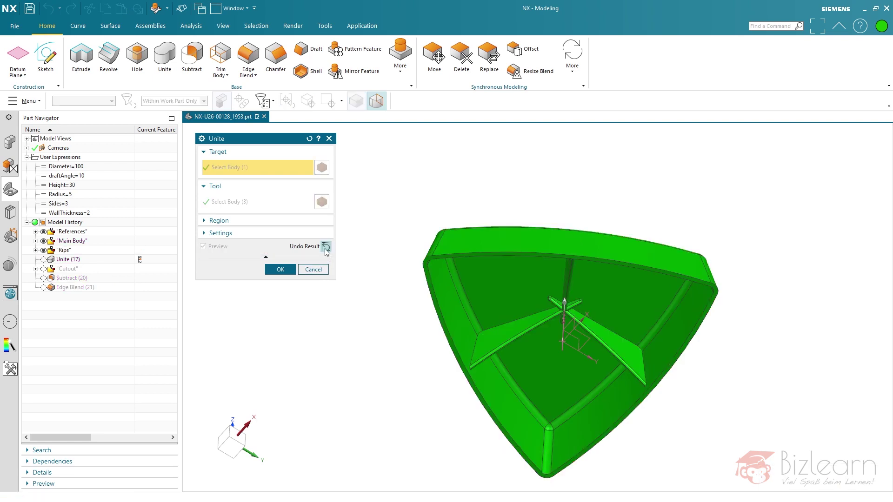
click(277, 271)
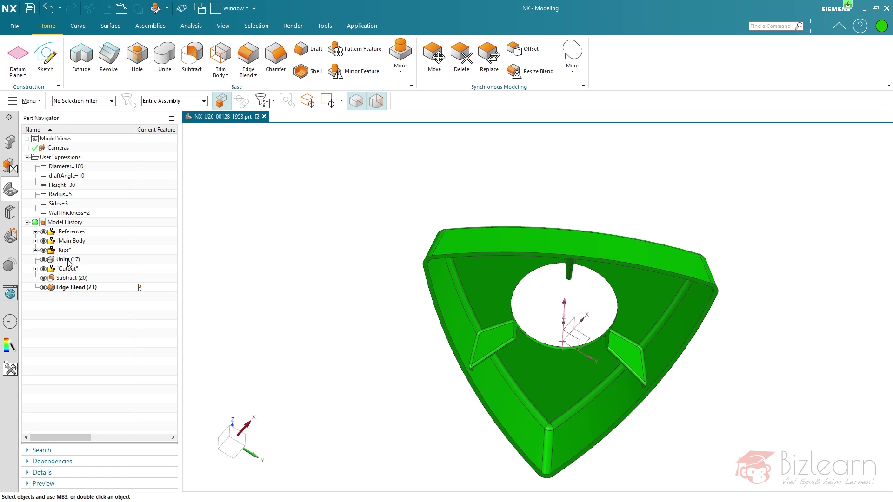
right_click(78, 133)
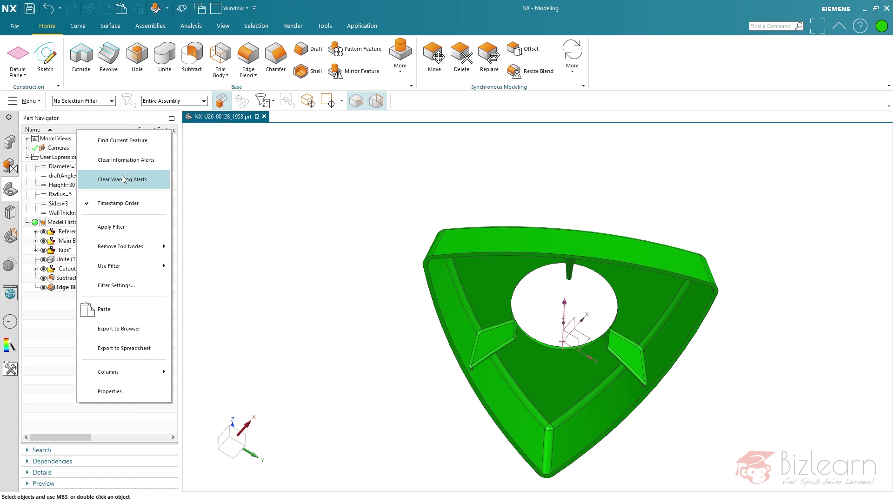
click(63, 313)
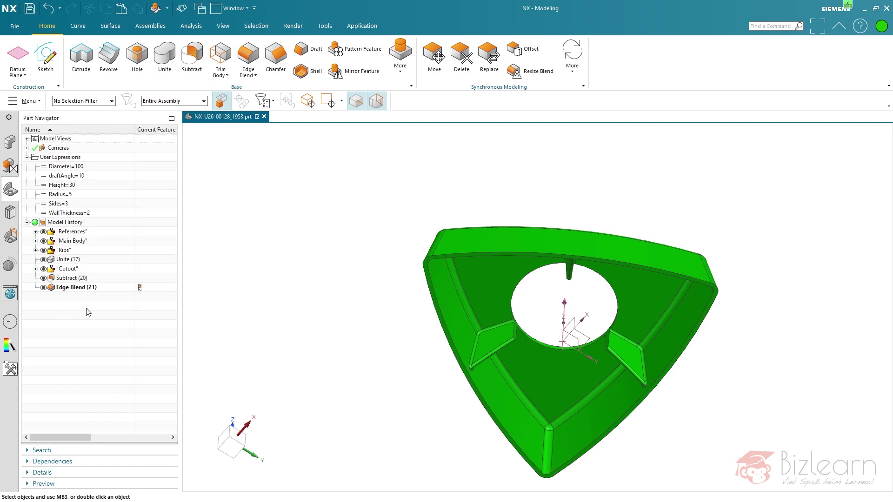